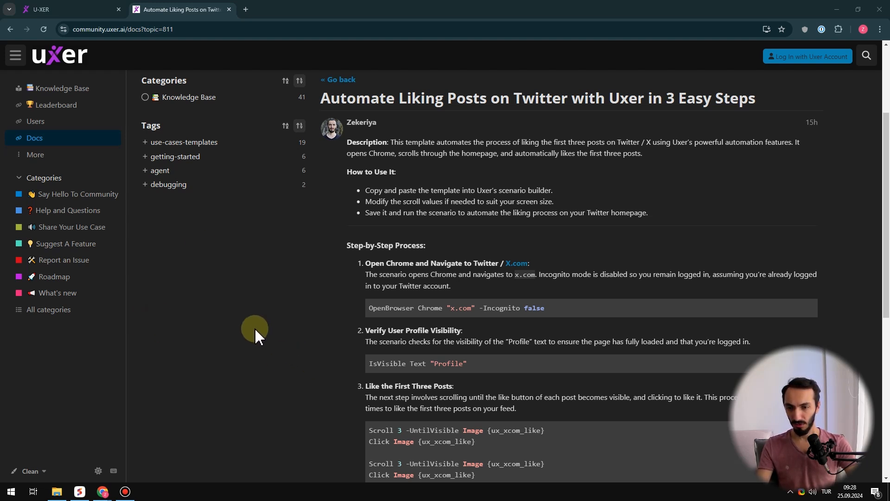
Copy the article's title and create a Manual Mode scenario named "Automate Liking Posts on Twitter with Uxer in 3 Easy Steps"
{"action": "left_click_drag", "start_coordinate": [756, 100], "coordinate": [324, 103]}
{"action": "key", "text": "ctrl+c"}
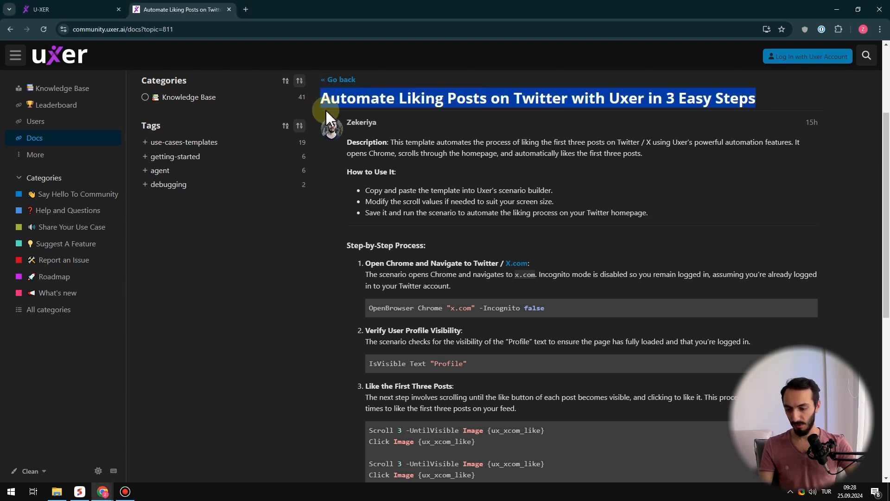
{"action": "left_click", "coordinate": [70, 9]}
{"action": "left_click", "coordinate": [649, 98]}
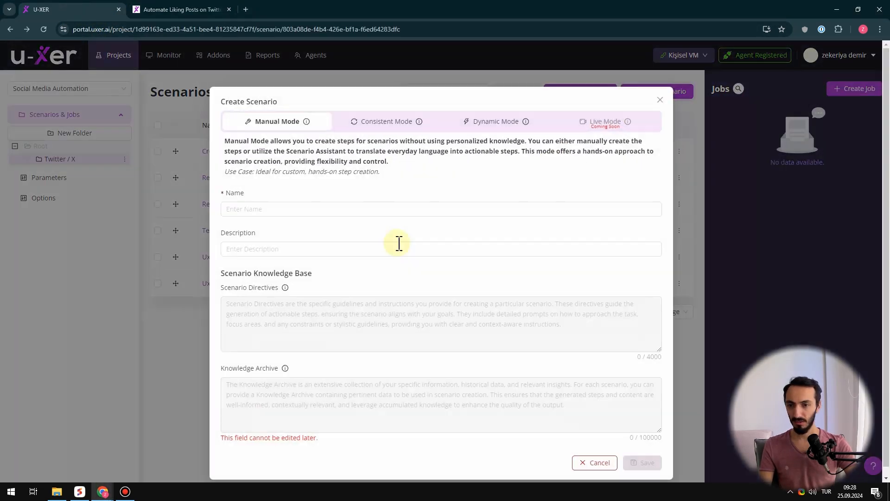
{"action": "left_click", "coordinate": [276, 209]}
{"action": "key", "text": "ctrl+v"}
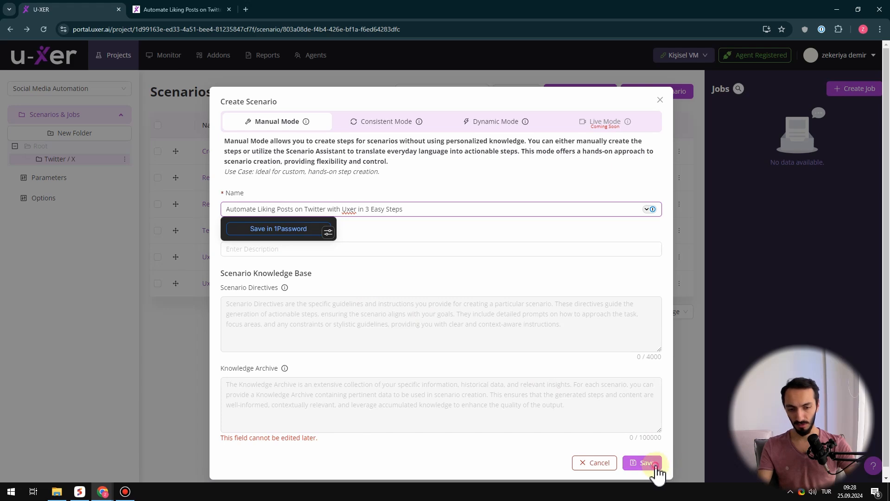
{"action": "left_click", "coordinate": [647, 463]}
Copy the complete script from the docs article into the new scenario's code editor and save the steps
{"action": "left_click", "coordinate": [188, 10]}
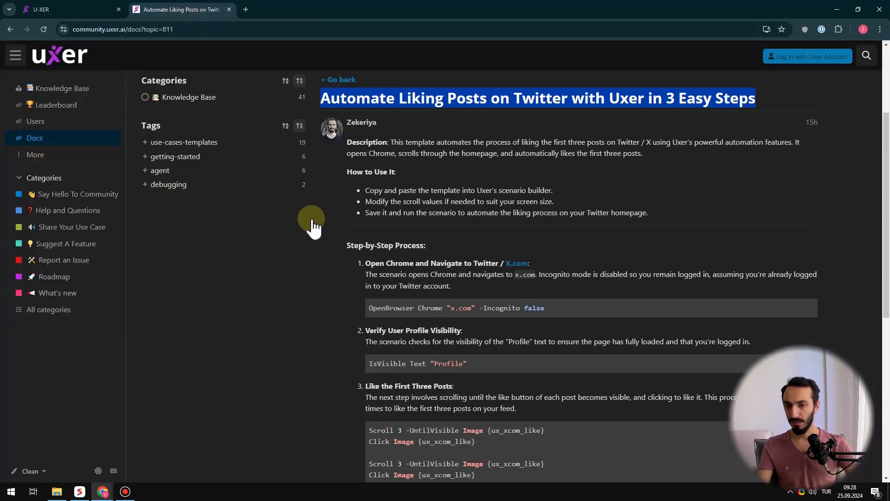
{"action": "scroll", "coordinate": [431, 241], "scroll_direction": "down", "scroll_amount": 10}
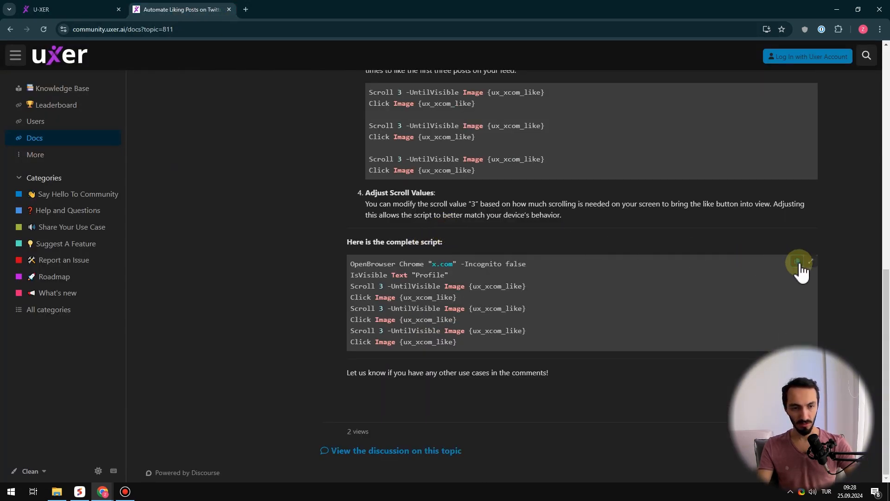
{"action": "left_click", "coordinate": [70, 19]}
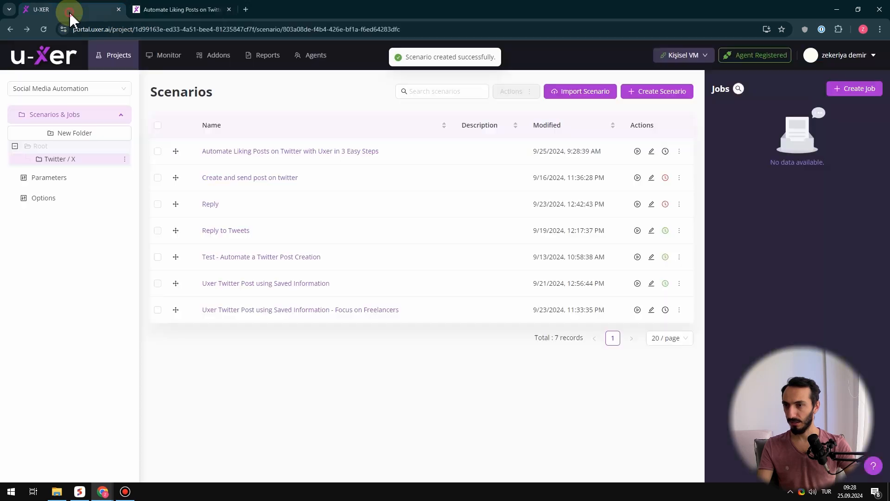
{"action": "left_click", "coordinate": [276, 152]}
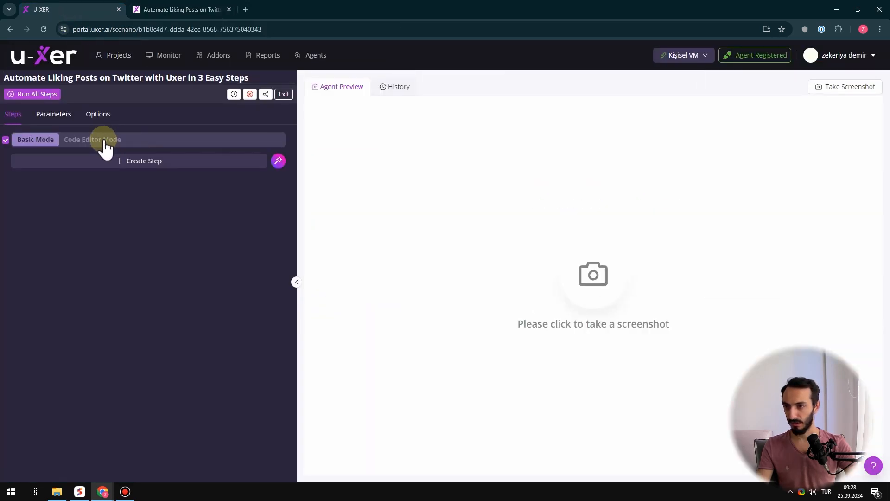
{"action": "left_click", "coordinate": [88, 140]}
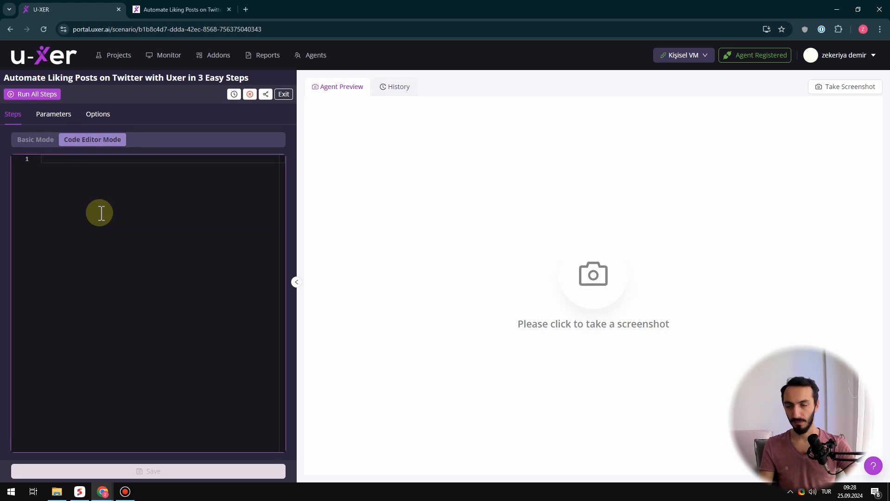
{"action": "type", "text": "OpenBrowser Chrome \"x.com\" -Incognito false IsVisible Text \"Profile\" Scroll 3 -UntilVisible Image {ux_xcom_like} Click Image {ux_xcom_like} Scroll 3 -UntilVisible Image {ux_xcom_like} Click Image {ux_xcom_like} Scroll 3 -UntilVisible Image {ux_xcom_like} Click Image {ux_xcom_like}"}
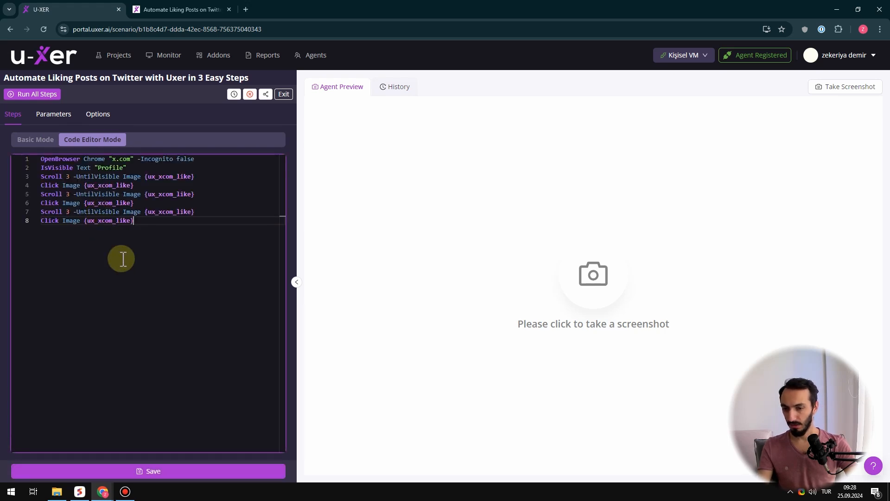
{"action": "left_click", "coordinate": [155, 471]}
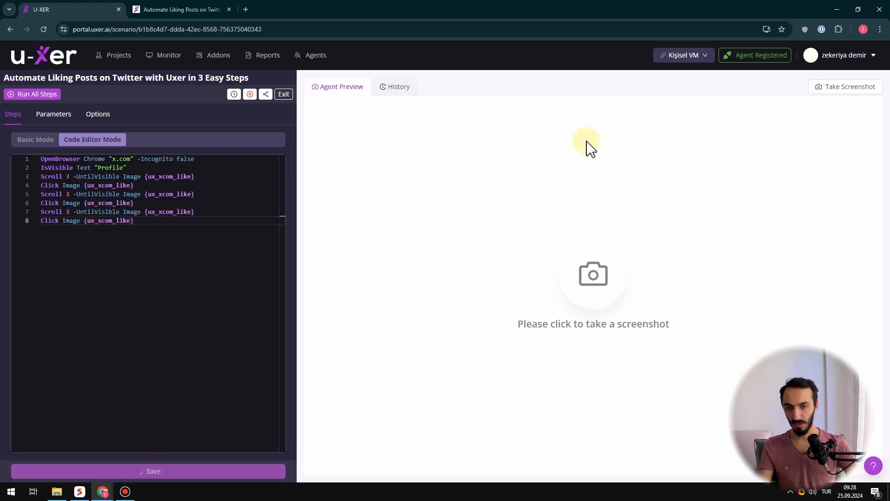
Select Agent 2 as the executing agent and run all steps of the scenario
{"action": "left_click", "coordinate": [679, 58]}
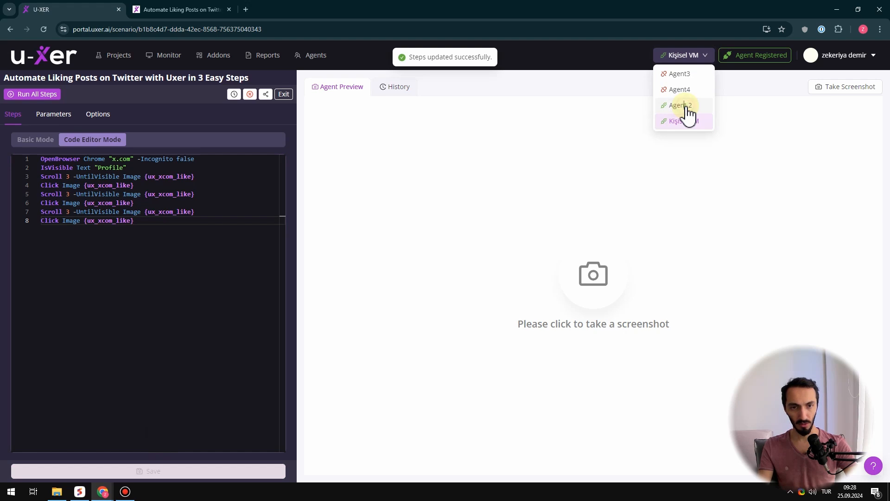
{"action": "left_click", "coordinate": [686, 106]}
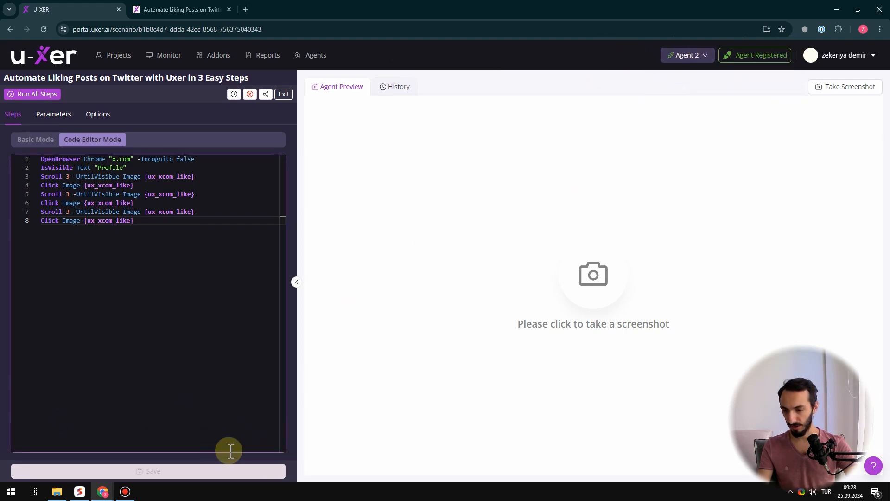
{"action": "left_click", "coordinate": [790, 491]}
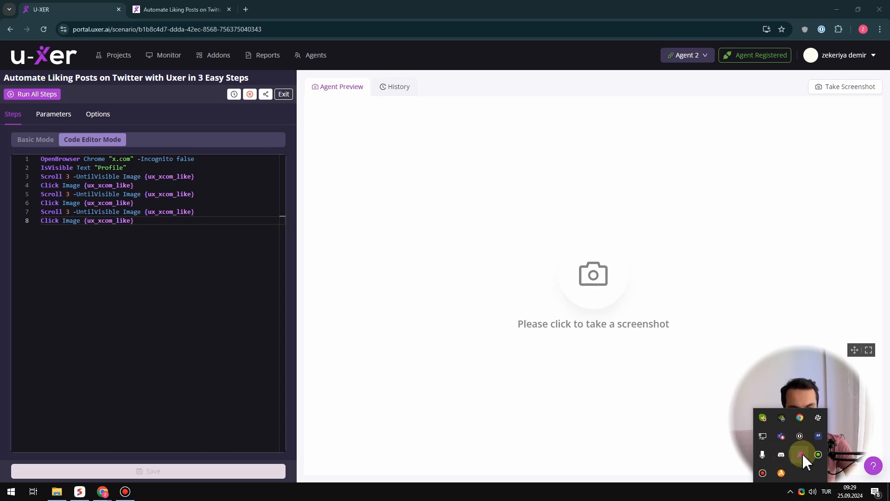
{"action": "left_click", "coordinate": [40, 148]}
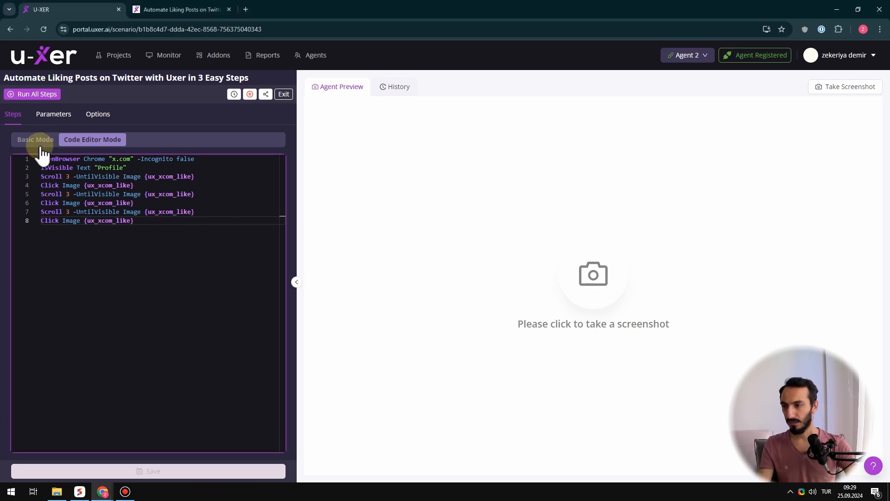
{"action": "left_click", "coordinate": [37, 94]}
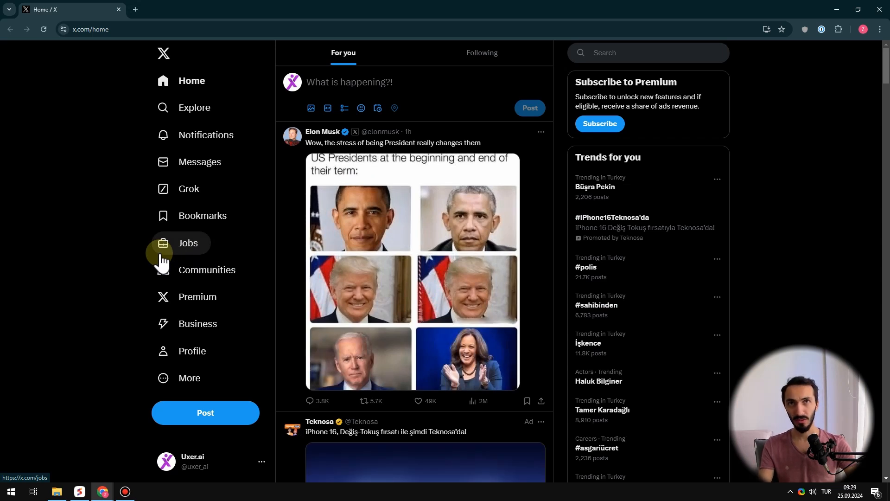
Like the first three posts in the X home feed, including the Teknosa ad, and close that browser window
{"action": "scroll", "coordinate": [162, 260], "scroll_direction": "down", "scroll_amount": 3}
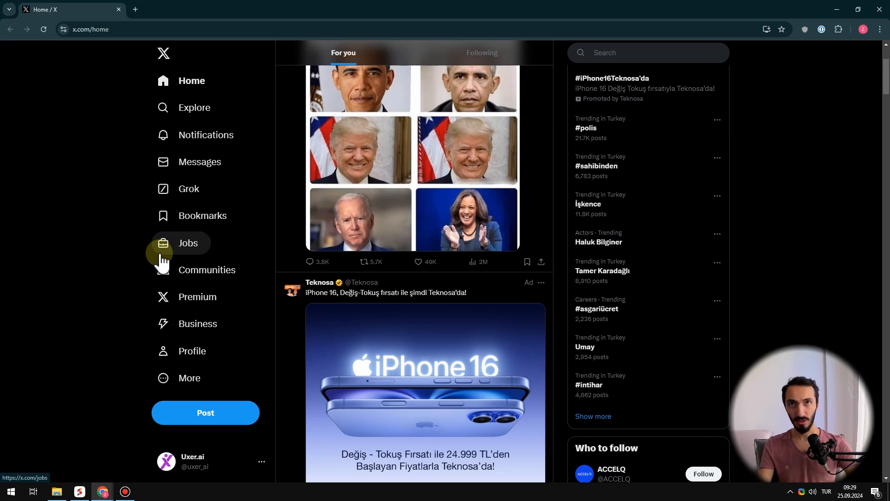
{"action": "left_click", "coordinate": [419, 262]}
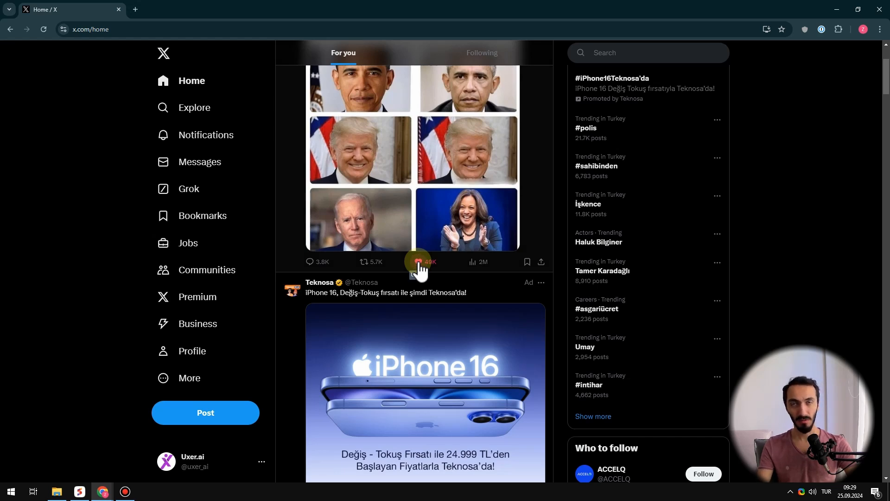
{"action": "scroll", "coordinate": [419, 269], "scroll_direction": "down", "scroll_amount": 3}
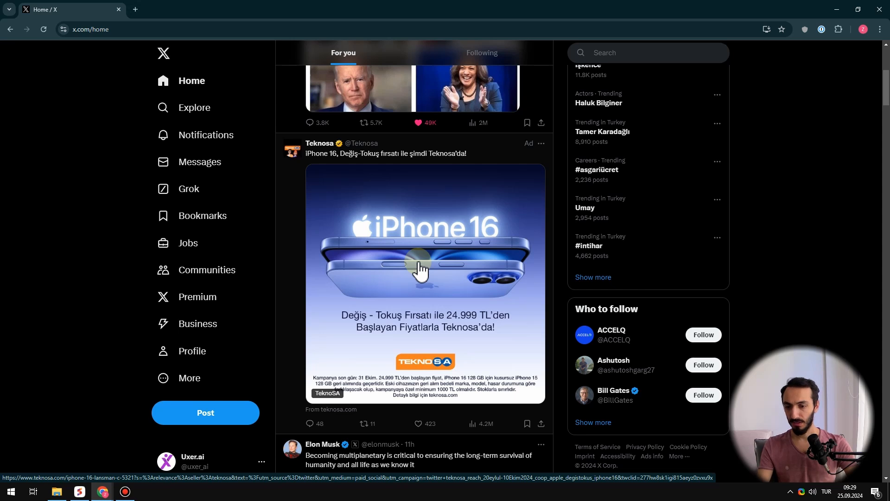
{"action": "left_click", "coordinate": [419, 423]}
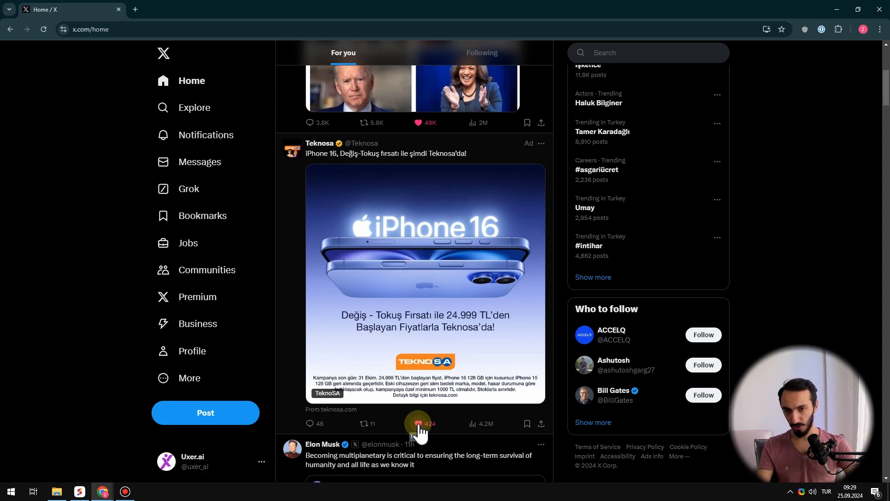
{"action": "scroll", "coordinate": [421, 430], "scroll_direction": "down", "scroll_amount": 3}
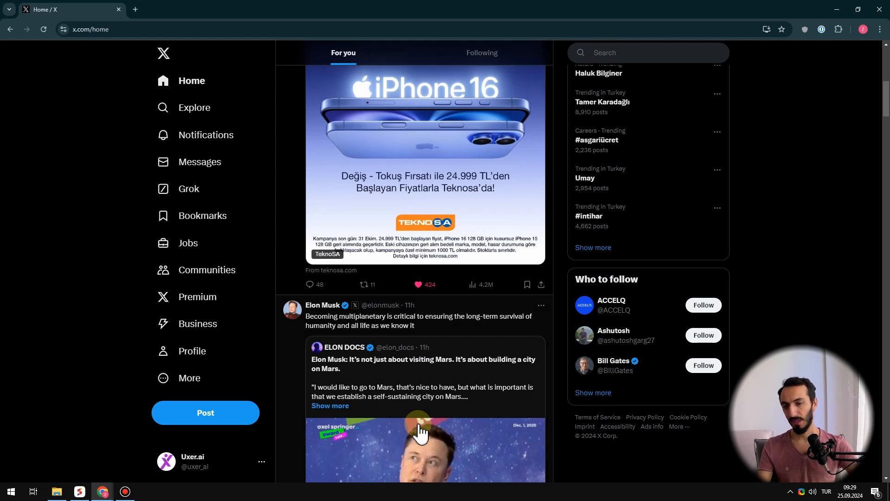
{"action": "scroll", "coordinate": [420, 430], "scroll_direction": "down", "scroll_amount": 3}
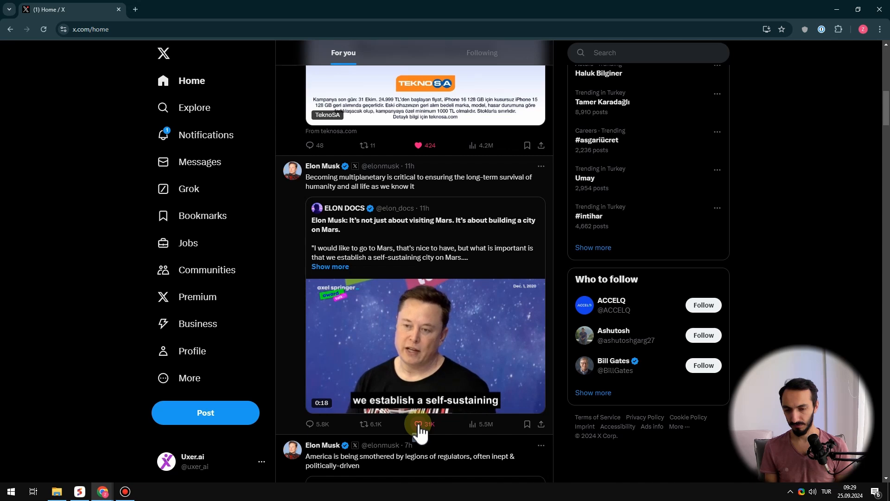
{"action": "left_click", "coordinate": [419, 425]}
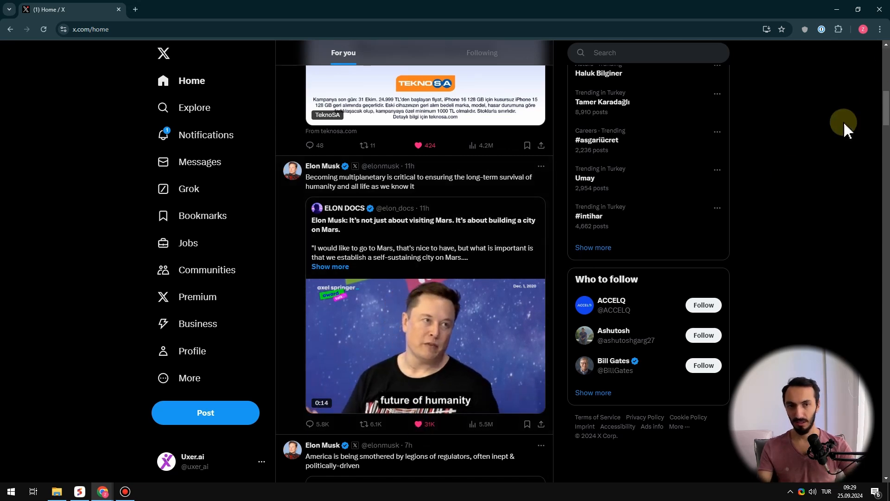
{"action": "left_click", "coordinate": [881, 7]}
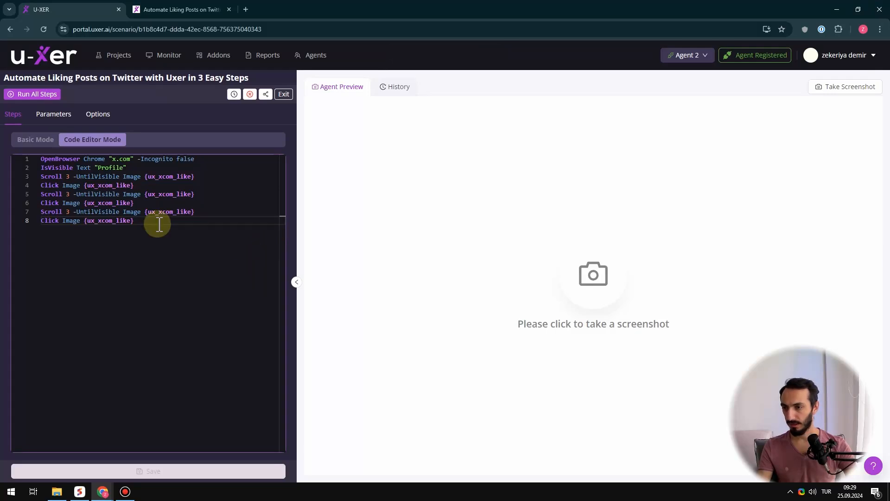
Show the steps in Basic Mode and examine the last execution, opening the ReaderAsync screenshot of the final Click Image step
{"action": "left_click", "coordinate": [36, 140]}
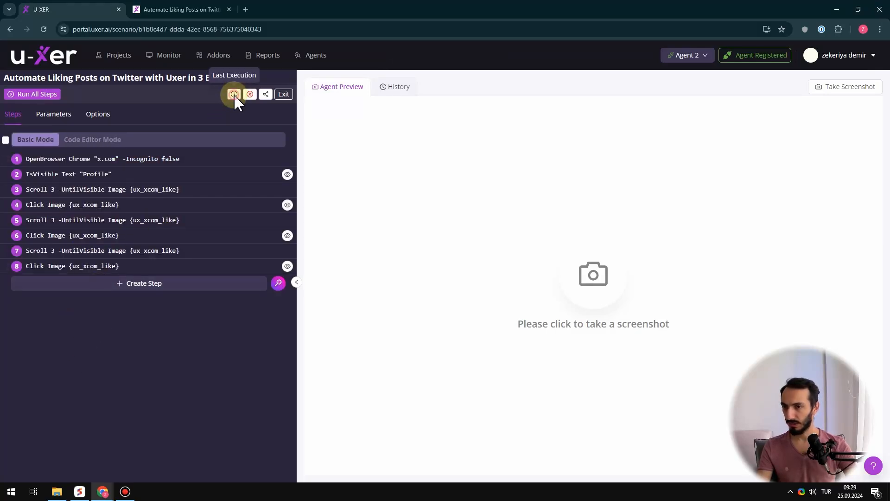
{"action": "left_click", "coordinate": [234, 94]}
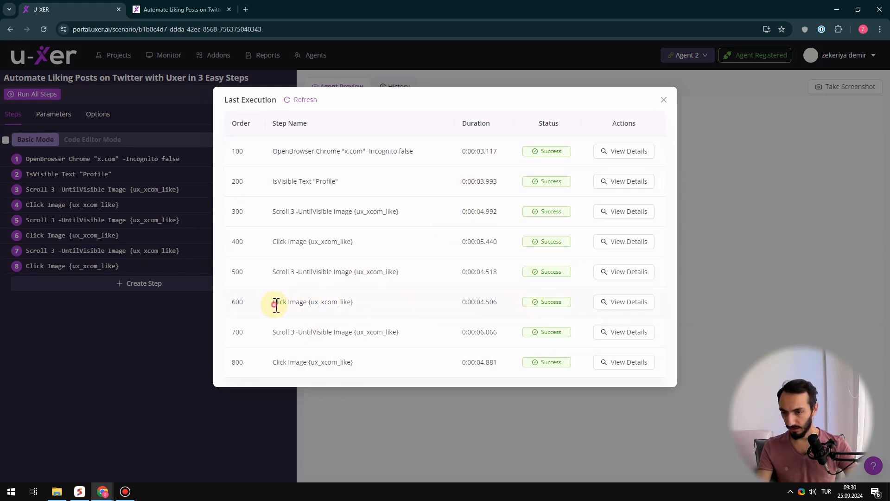
{"action": "left_click", "coordinate": [445, 320]}
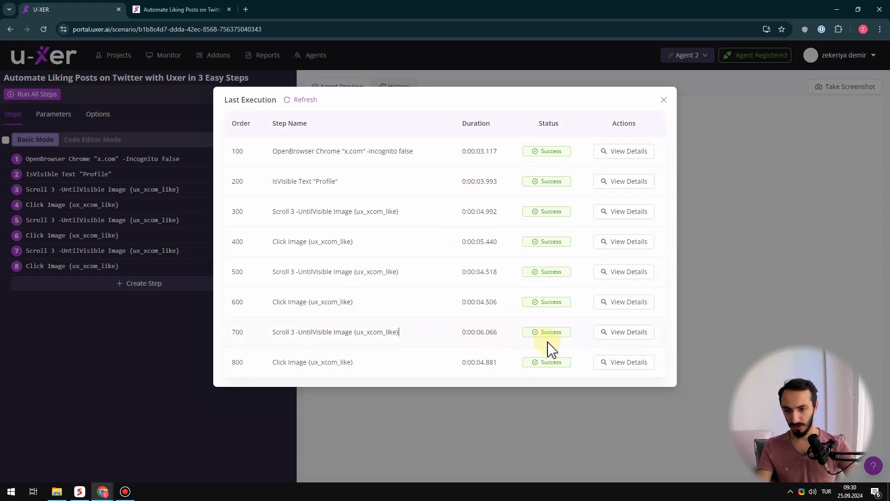
{"action": "left_click", "coordinate": [623, 368]}
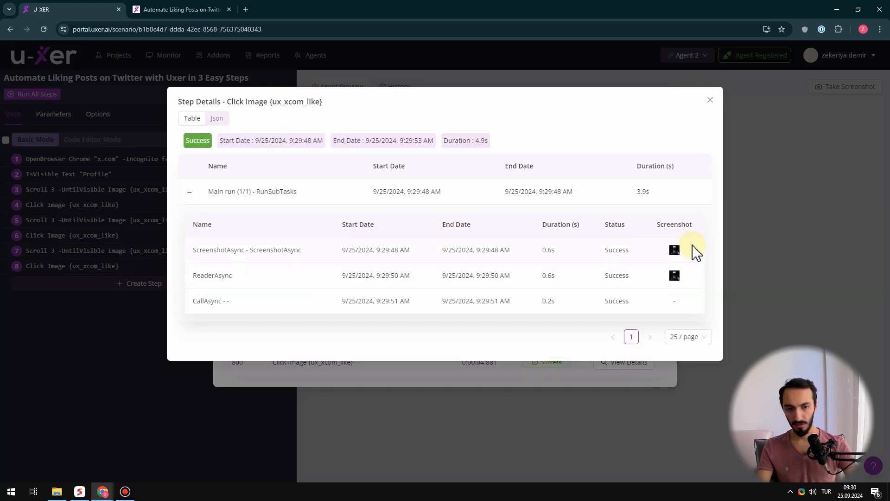
{"action": "left_click", "coordinate": [675, 276]}
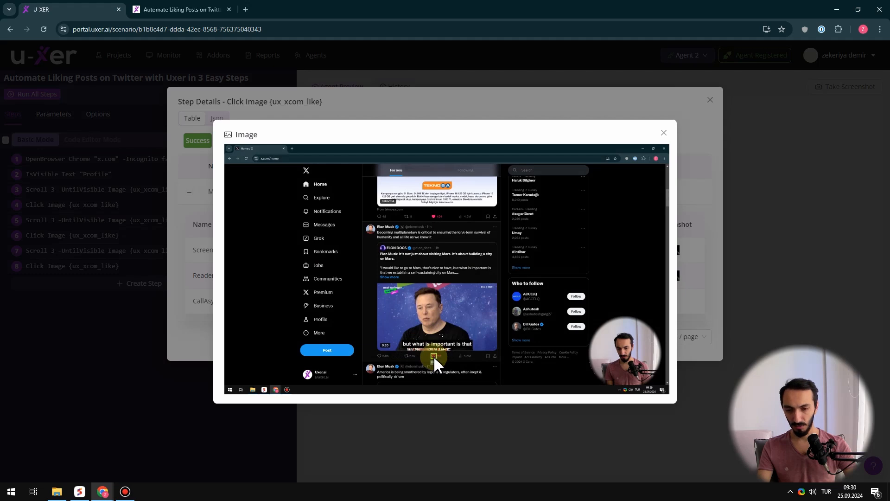
Inspect the marked like button in the full-size screenshot in a new tab, and return to the scenario's step list
{"action": "right_click", "coordinate": [378, 252]}
{"action": "left_click", "coordinate": [420, 257]}
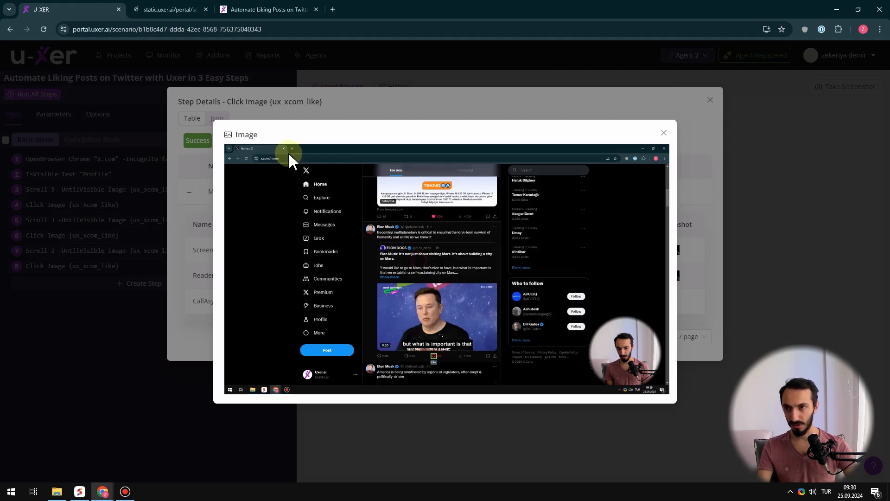
{"action": "left_click", "coordinate": [185, 9]}
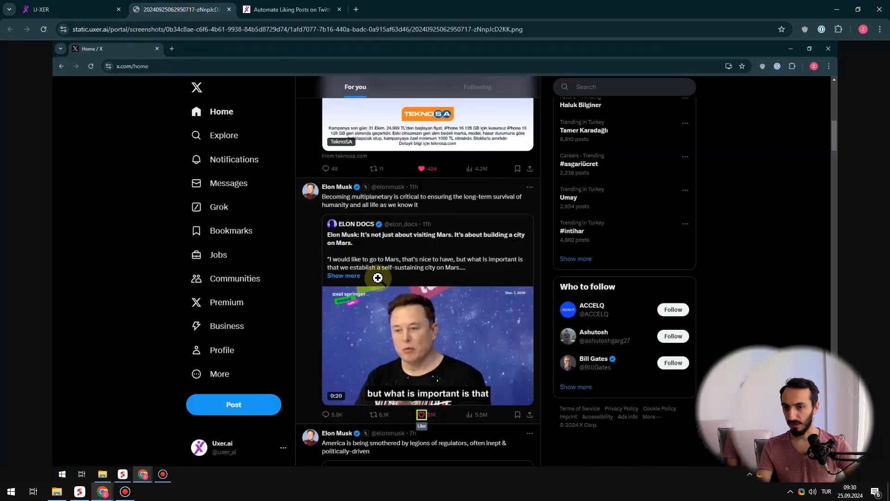
{"action": "left_click", "coordinate": [421, 419]}
{"action": "left_click", "coordinate": [421, 401]}
{"action": "left_click", "coordinate": [419, 396]}
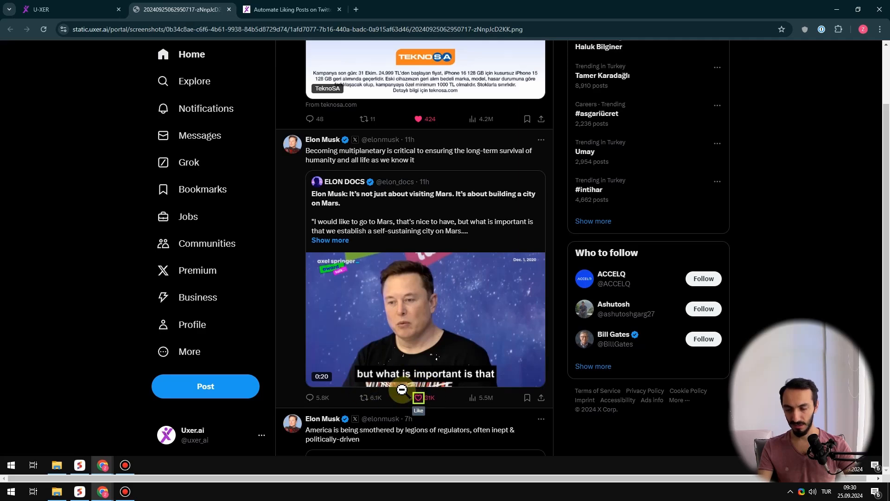
{"action": "left_click", "coordinate": [416, 397]}
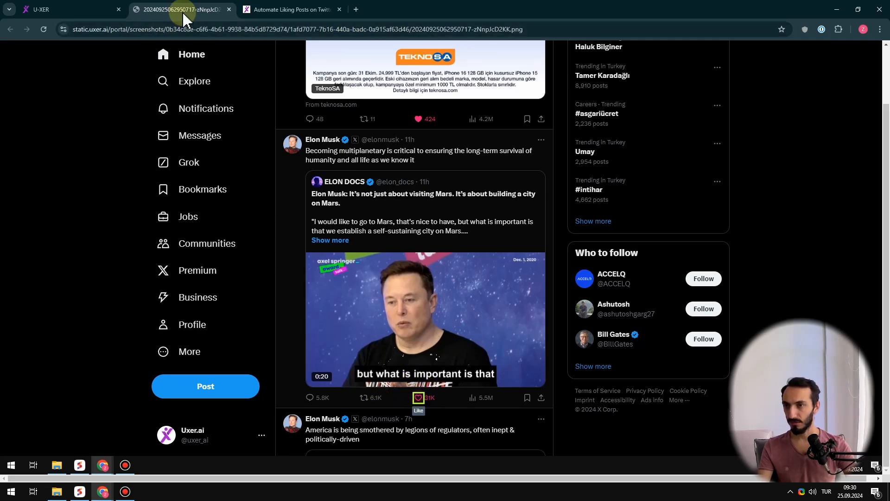
{"action": "left_click", "coordinate": [65, 10]}
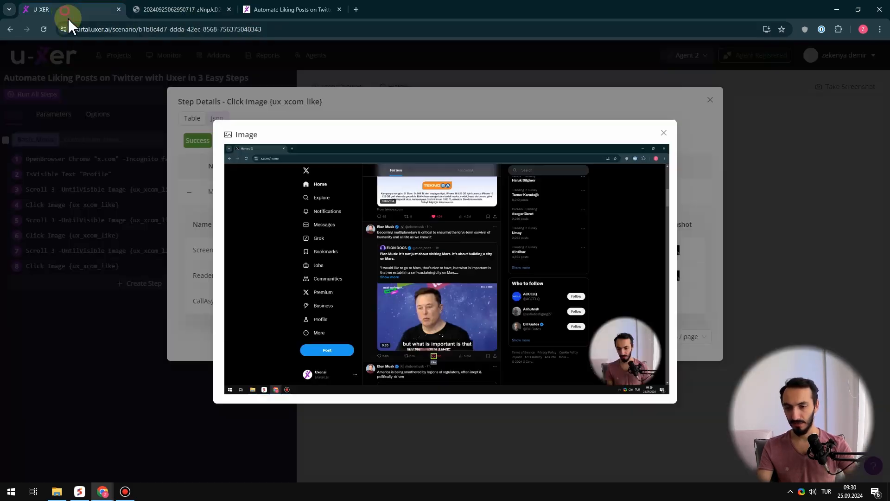
{"action": "left_click", "coordinate": [664, 133]}
{"action": "left_click", "coordinate": [710, 99]}
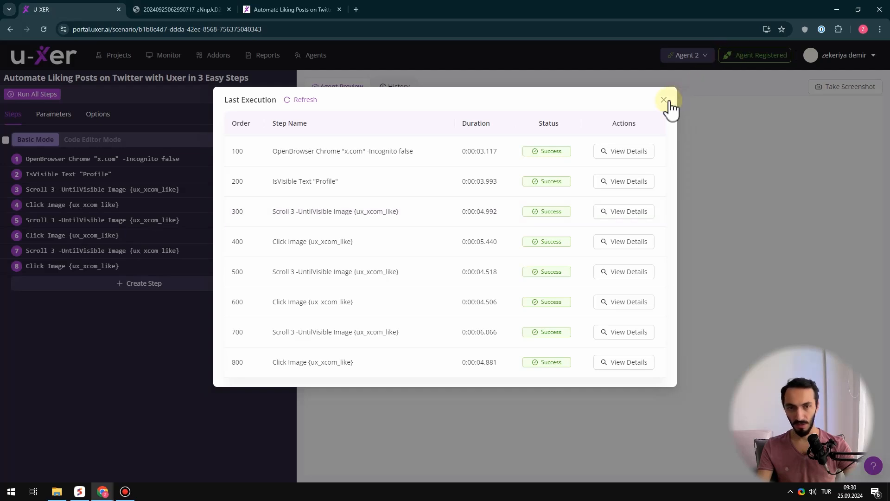
{"action": "left_click", "coordinate": [664, 100]}
Add an OpenBrowser step to the end of the scenario that opens x.com in Chrome, and save it
{"action": "left_click", "coordinate": [145, 284]}
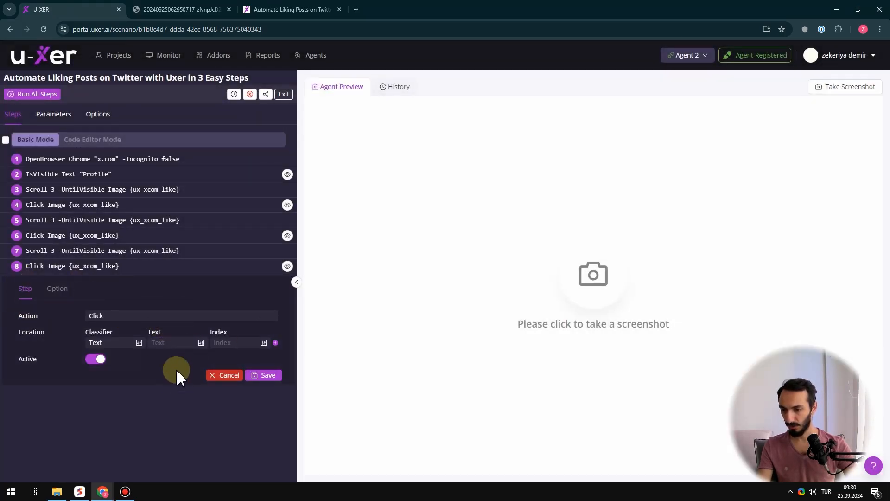
{"action": "left_click", "coordinate": [155, 317]}
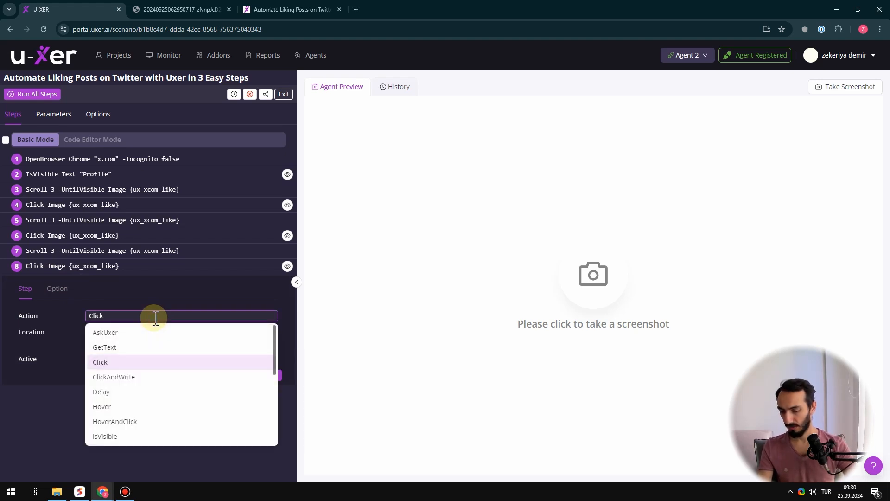
{"action": "type", "text": "open"}
{"action": "key", "text": "Return"}
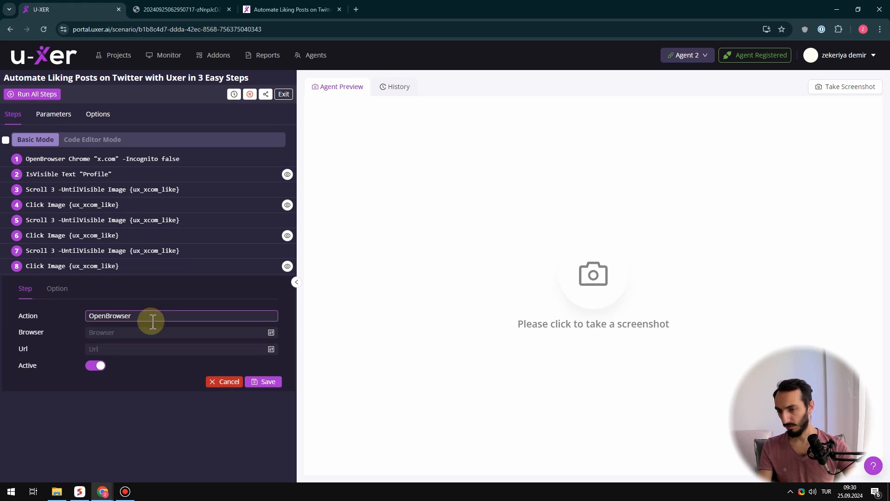
{"action": "left_click", "coordinate": [132, 333]}
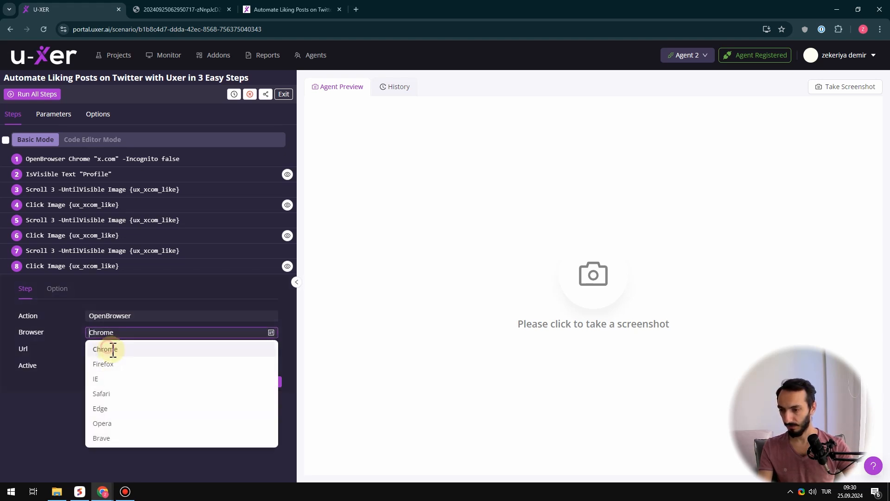
{"action": "left_click", "coordinate": [114, 348]}
{"action": "left_click", "coordinate": [167, 350]}
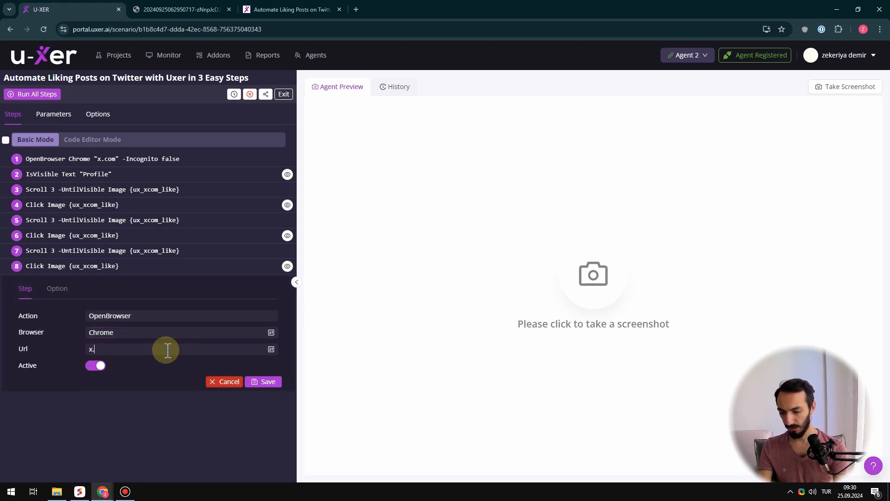
{"action": "left_click", "coordinate": [256, 383]}
Run only the new OpenBrowser step at the end of the list and close the browser window it opens
{"action": "left_click", "coordinate": [6, 282]}
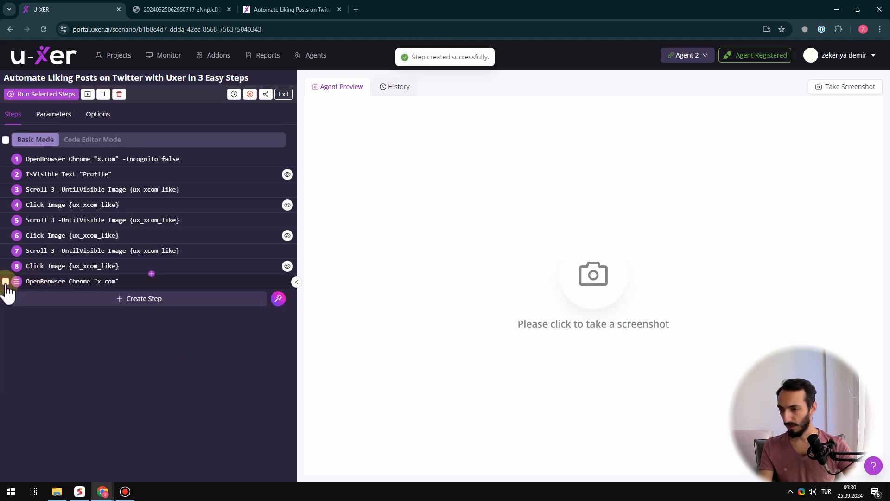
{"action": "left_click", "coordinate": [50, 98]}
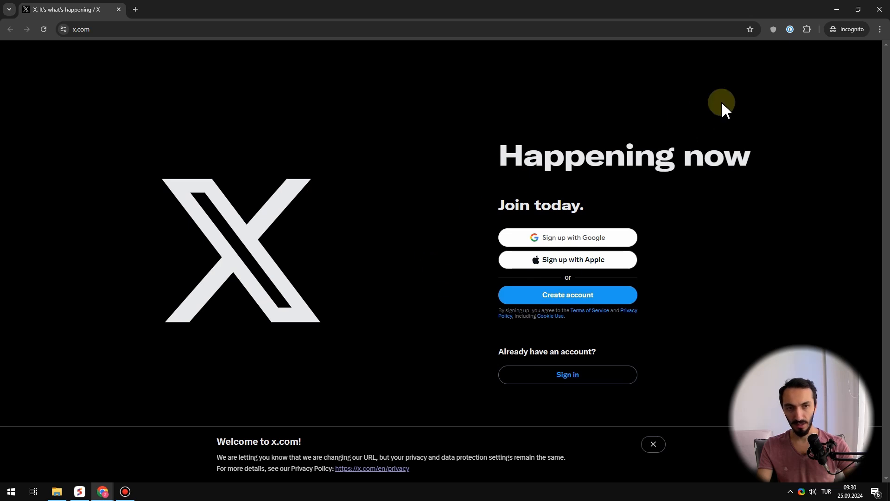
{"action": "left_click", "coordinate": [879, 13]}
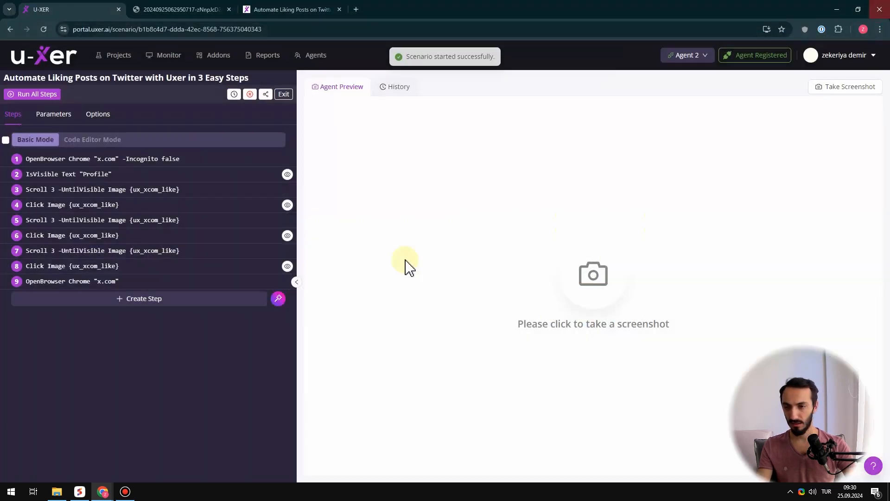
Turn off the Incognito option of the last OpenBrowser step and save the step
{"action": "left_click", "coordinate": [103, 281]}
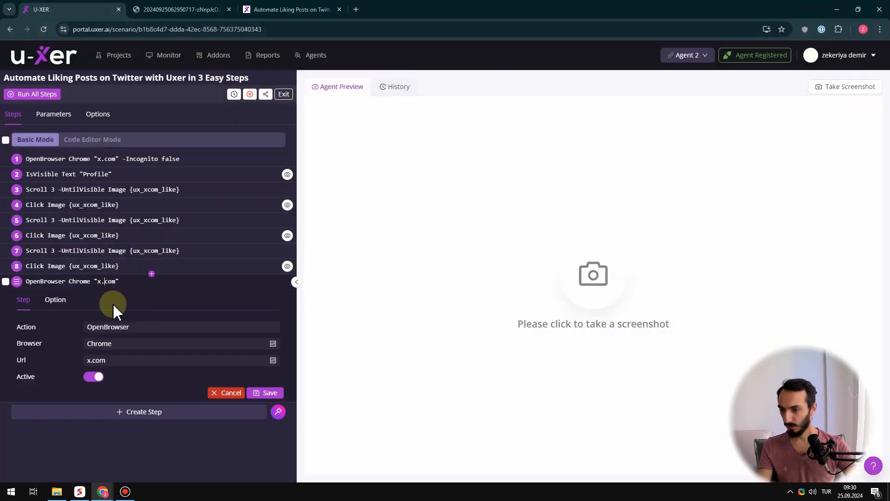
{"action": "left_click", "coordinate": [55, 305]}
{"action": "scroll", "coordinate": [32, 315], "scroll_direction": "down", "scroll_amount": 2}
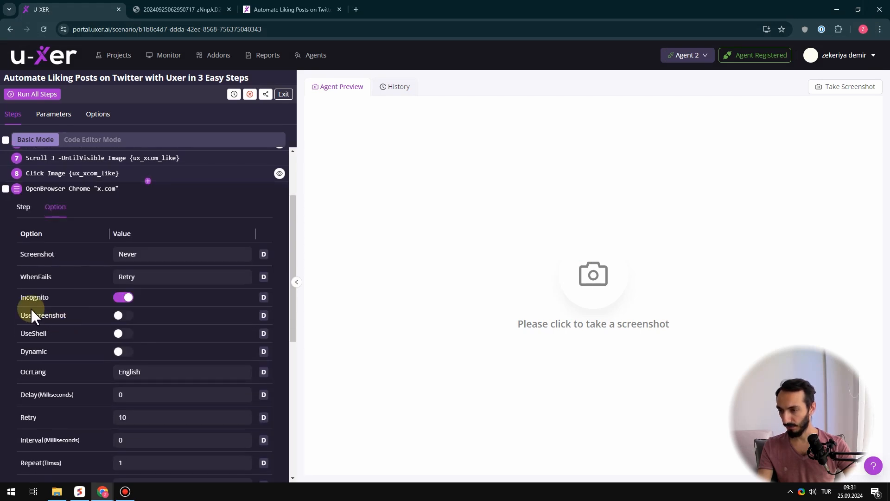
{"action": "left_click", "coordinate": [122, 297]}
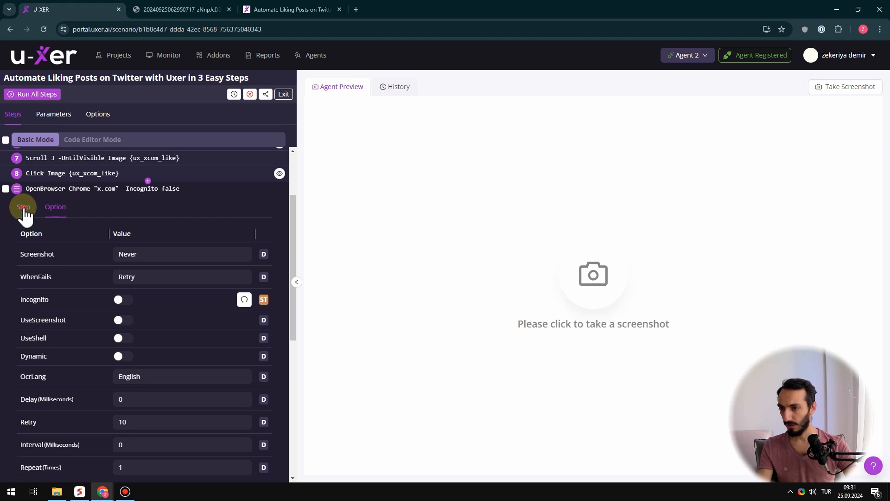
{"action": "left_click", "coordinate": [23, 209]}
{"action": "left_click", "coordinate": [276, 394]}
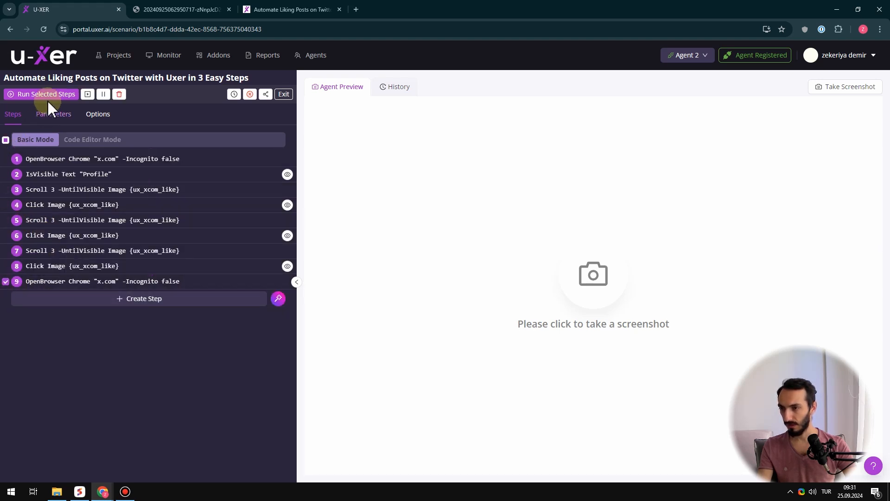
Run step 9 on its own with Incognito disabled, and close the X home window
{"action": "left_click", "coordinate": [50, 96]}
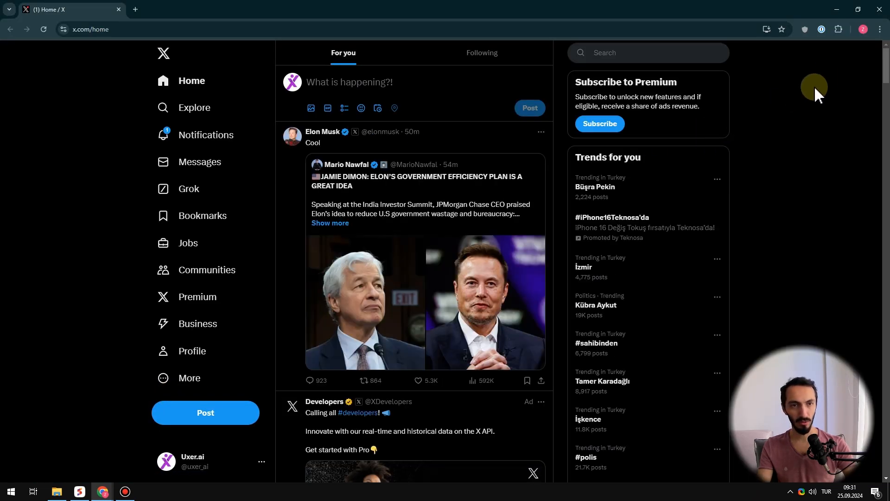
{"action": "left_click", "coordinate": [880, 10]}
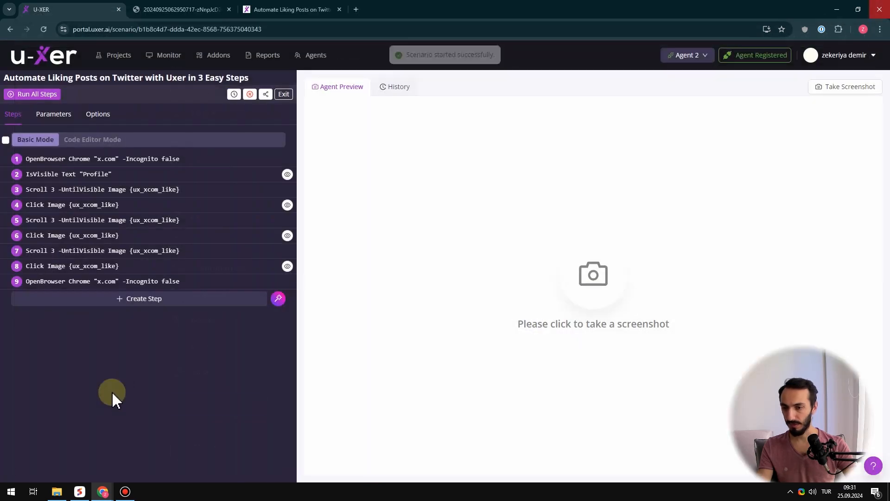
Add an IsVisible step with the Text classifier and the text "Profile" after step 9, and save it
{"action": "left_click", "coordinate": [141, 299]}
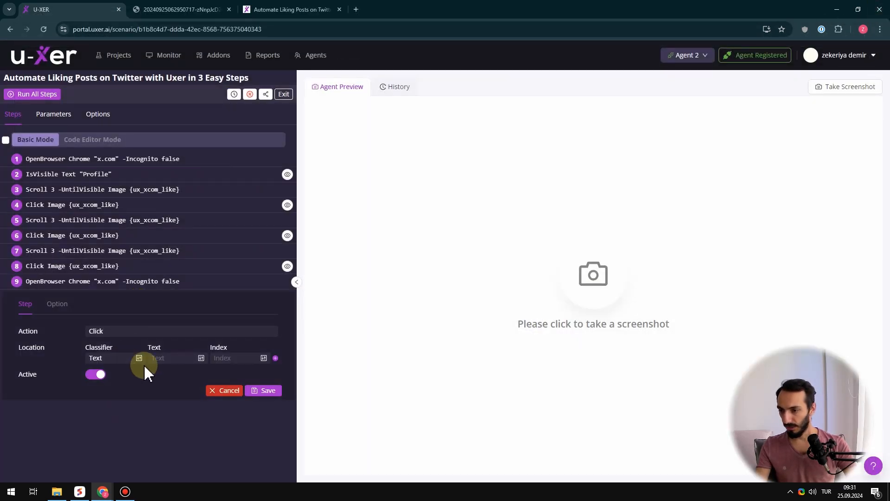
{"action": "left_click", "coordinate": [136, 331]}
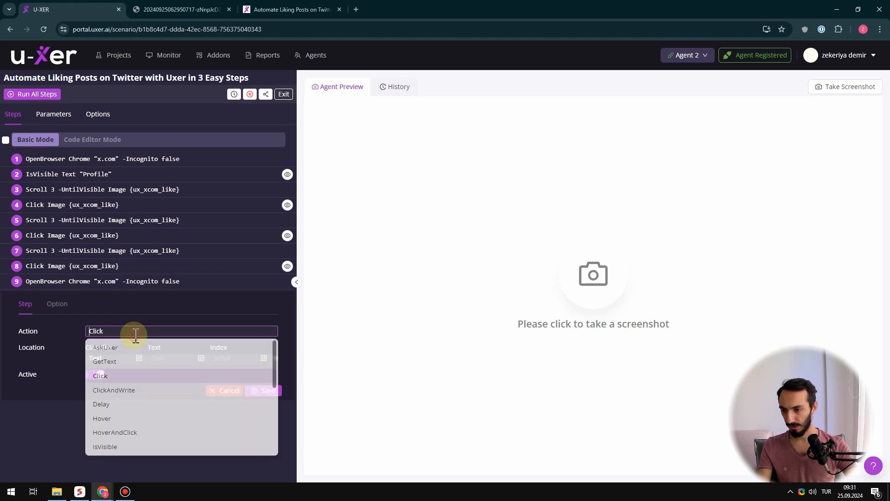
{"action": "type", "text": "Is"}
{"action": "key", "text": "Return"}
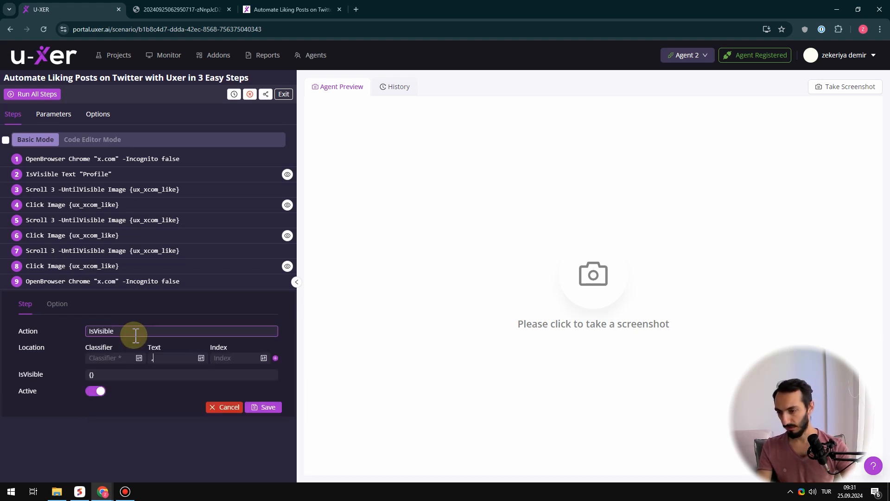
{"action": "left_click", "coordinate": [119, 358]}
{"action": "type", "text": "text"}
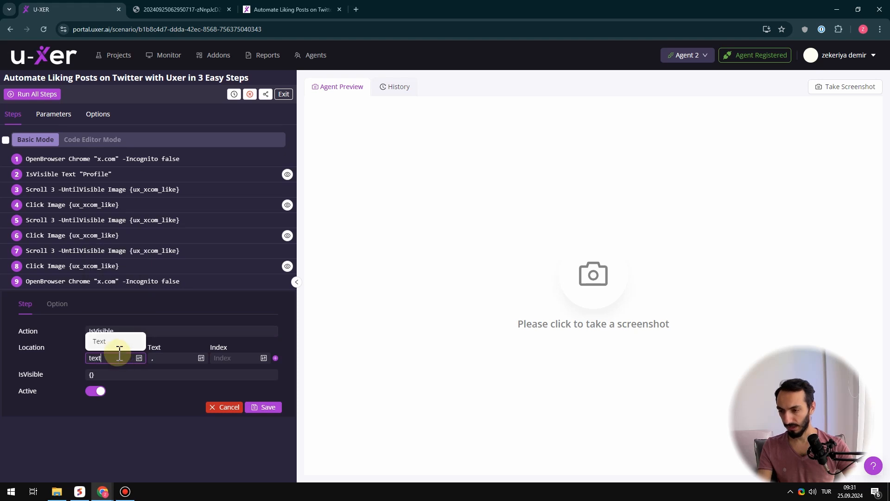
{"action": "left_click", "coordinate": [110, 341]}
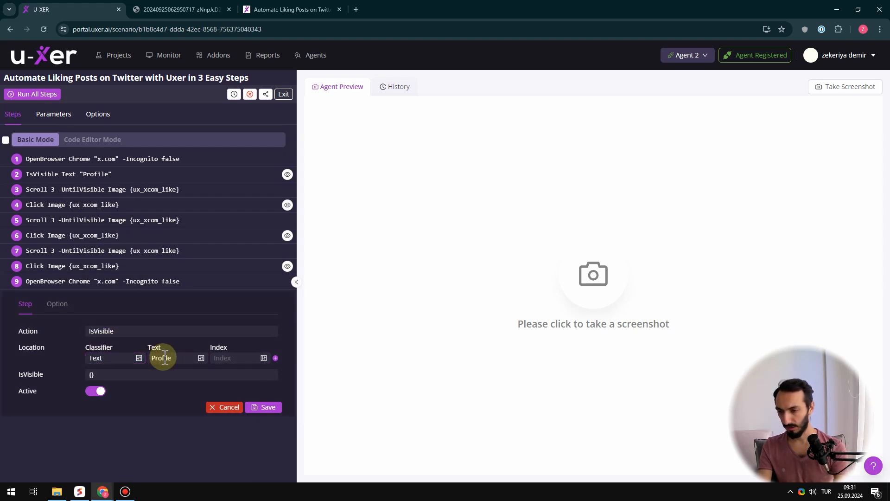
{"action": "left_click", "coordinate": [262, 408]}
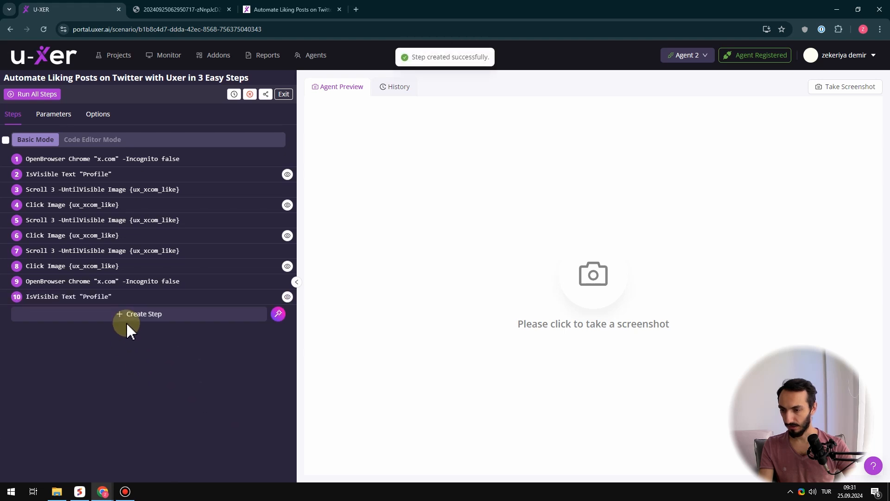
Run only steps 9 and 10 of the scenario and close the X window they open
{"action": "left_click", "coordinate": [102, 490]}
{"action": "left_click", "coordinate": [151, 452]}
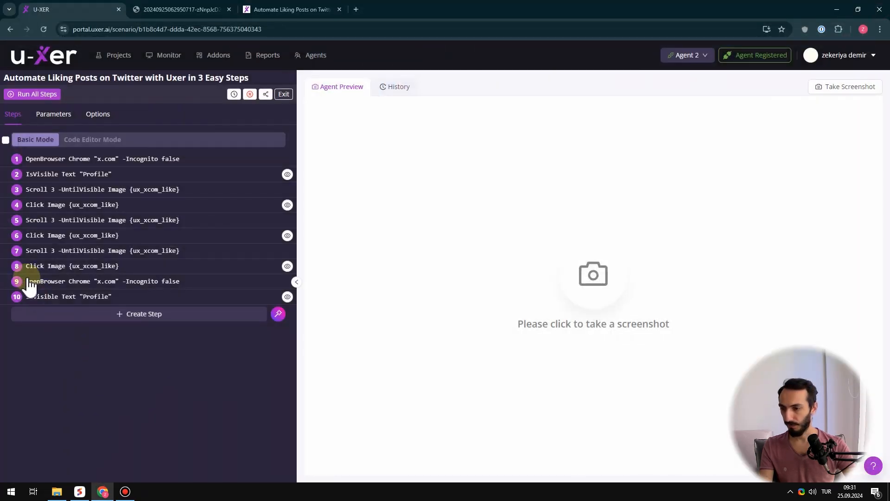
{"action": "left_click", "coordinate": [5, 297]}
{"action": "left_click", "coordinate": [6, 298]}
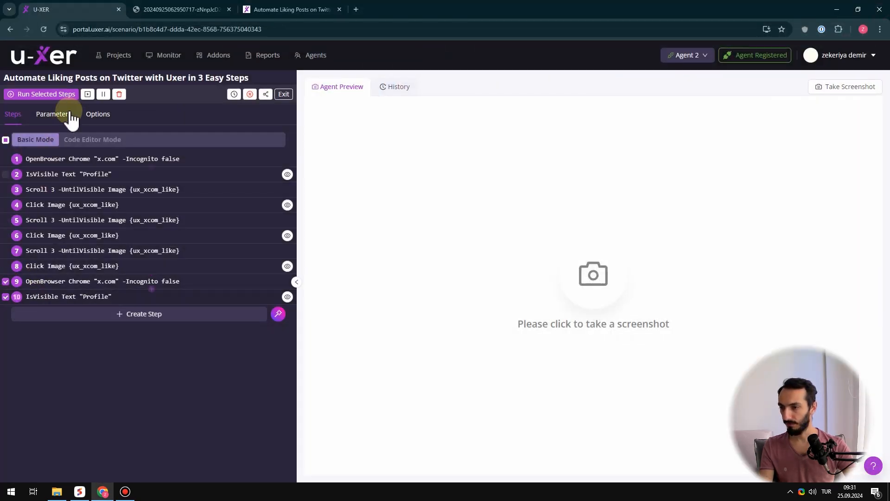
{"action": "left_click", "coordinate": [52, 96]}
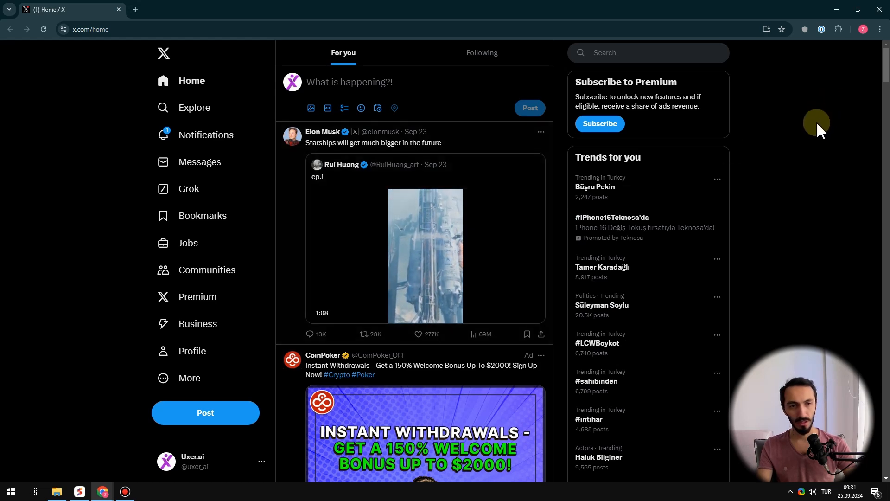
{"action": "left_click", "coordinate": [875, 11]}
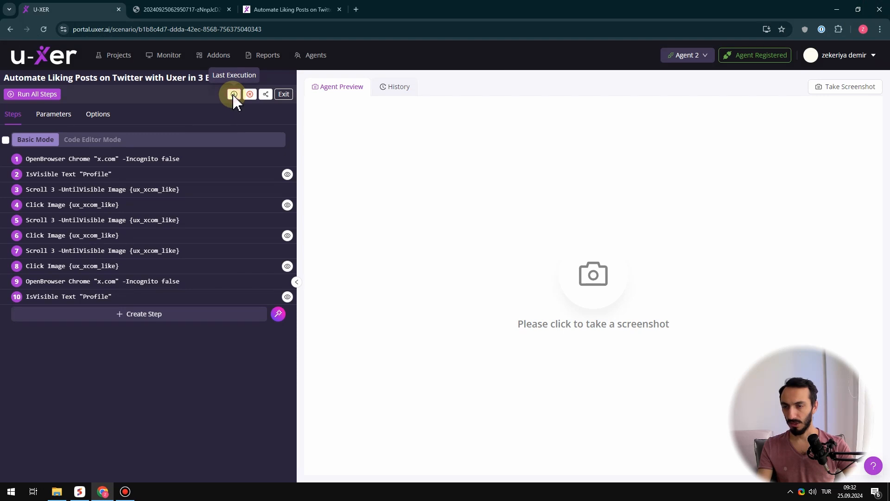
Examine the last execution's details and screenshot for the IsVisible "Profile" step, and return to the step list
{"action": "left_click", "coordinate": [234, 94]}
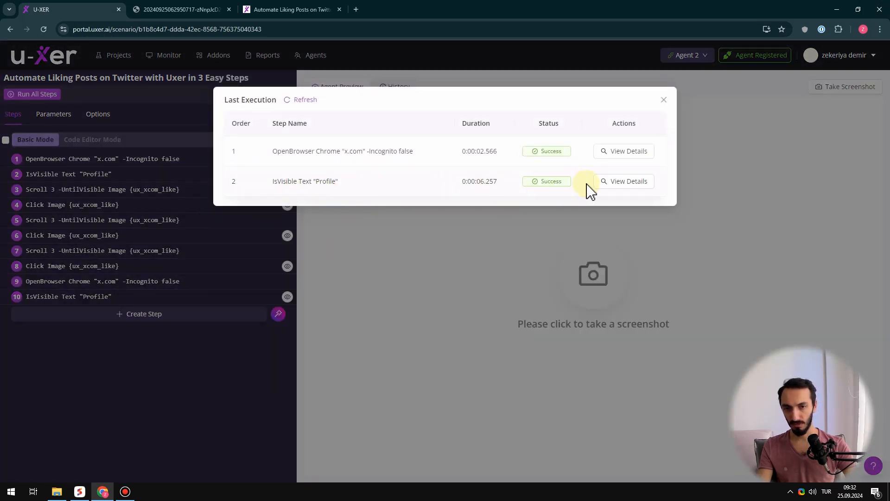
{"action": "left_click", "coordinate": [623, 188]}
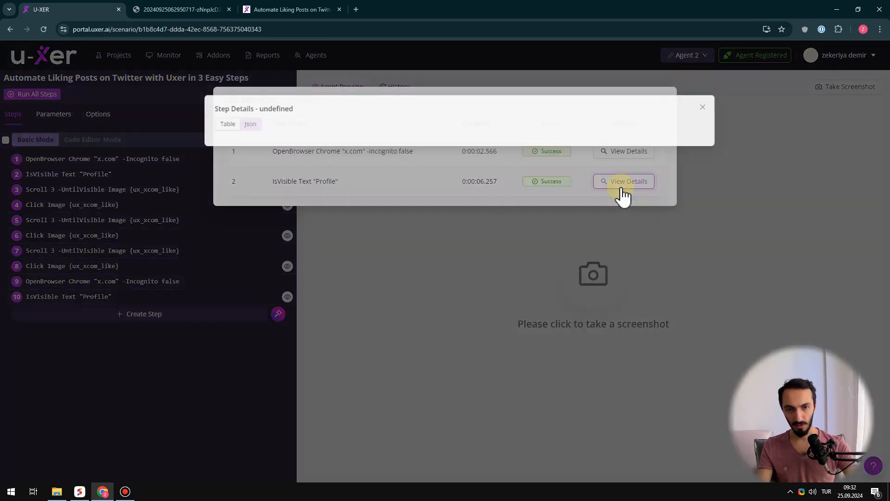
{"action": "left_click", "coordinate": [675, 276]}
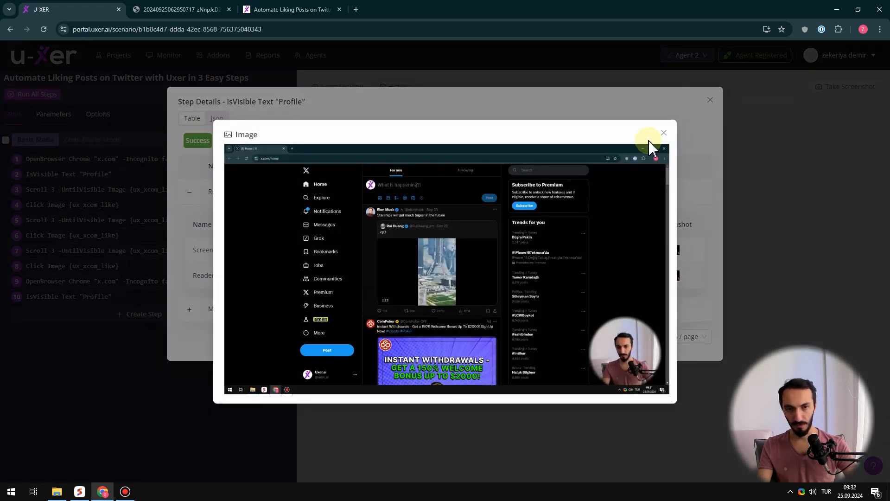
{"action": "left_click", "coordinate": [664, 134]}
{"action": "left_click", "coordinate": [710, 100]}
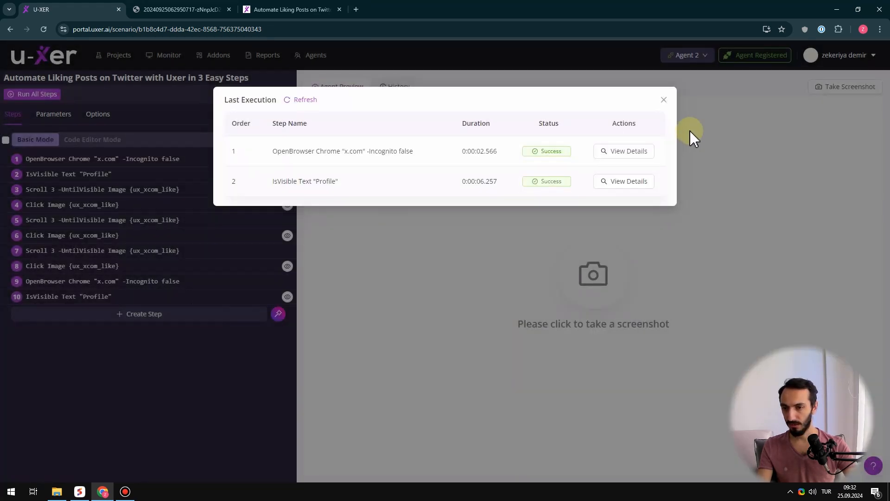
{"action": "left_click", "coordinate": [664, 100]}
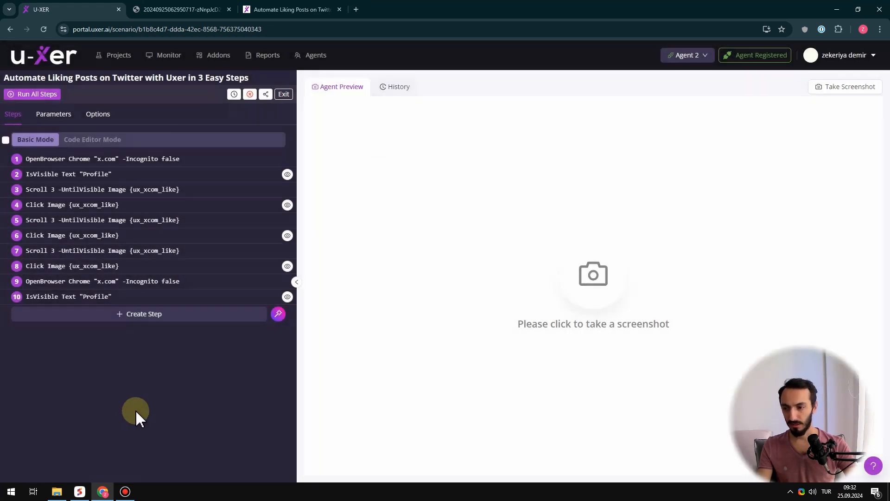
Add a Scroll step with the scroll count set to 4 after step 10, and save it
{"action": "left_click", "coordinate": [121, 315]}
{"action": "left_click", "coordinate": [126, 346]}
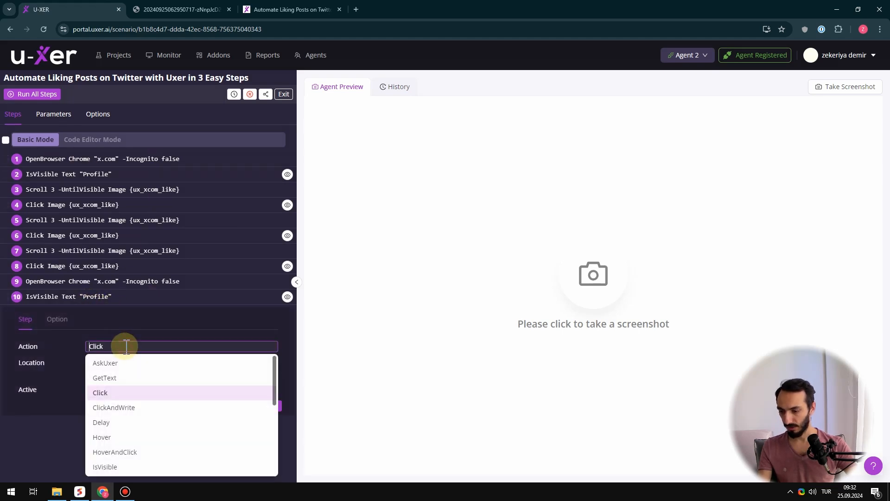
{"action": "type", "text": "scro"}
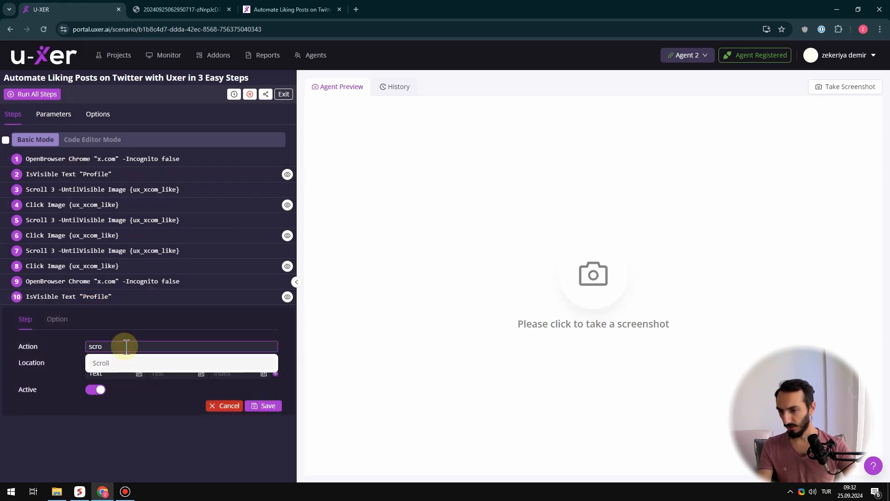
{"action": "left_click", "coordinate": [104, 361]}
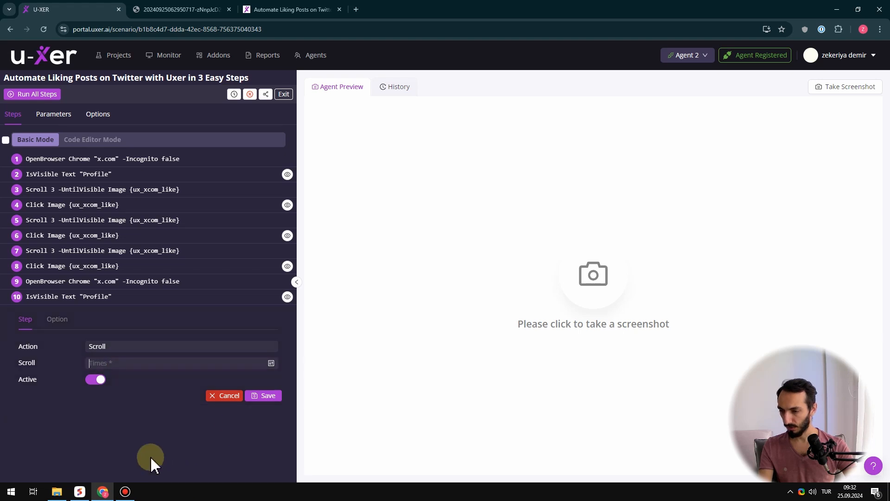
{"action": "type", "text": "3"}
{"action": "left_click_drag", "start_coordinate": [106, 363], "coordinate": [78, 360]}
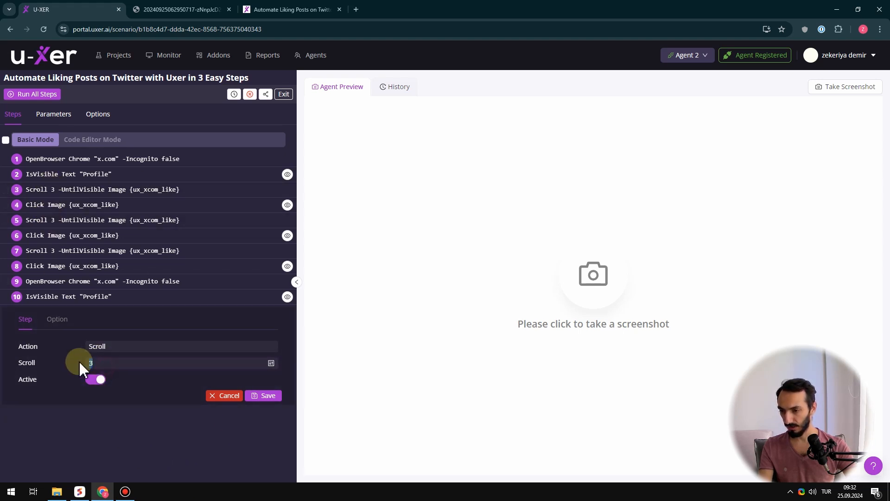
{"action": "type", "text": "4"}
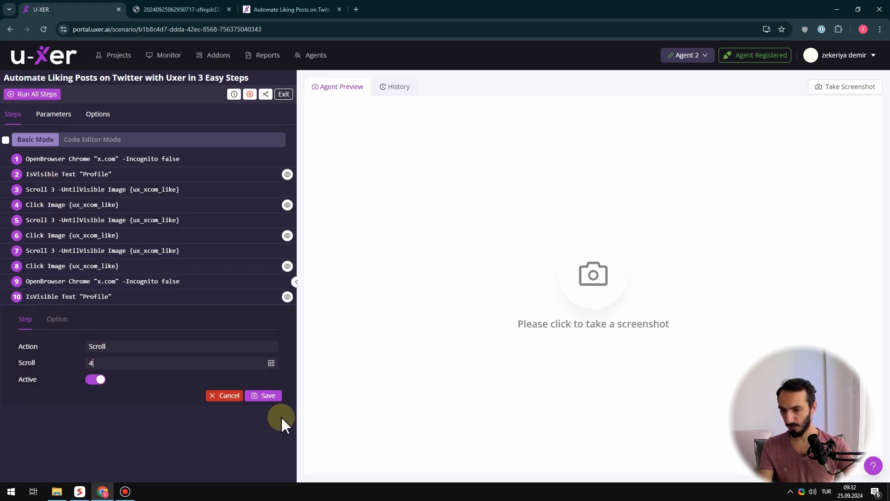
{"action": "left_click", "coordinate": [268, 397]}
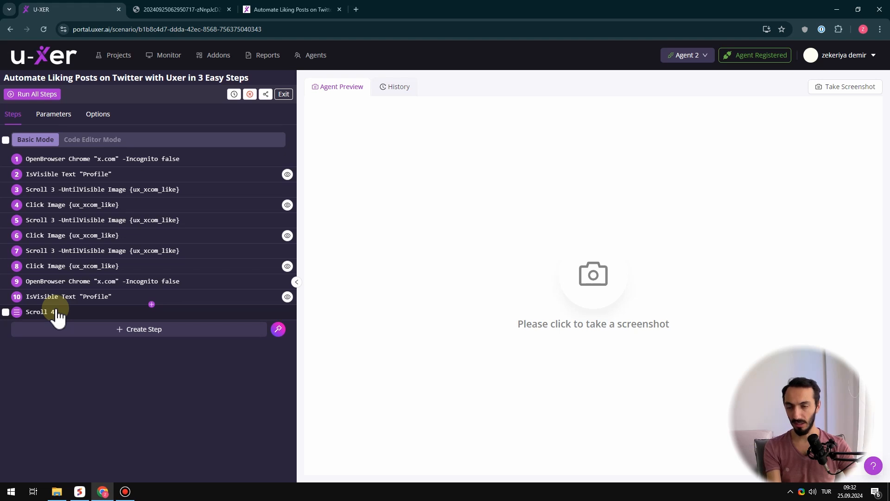
Copy the UntilVisible value "Image {ux_xcom_like}" from the options of the Scroll step 3, and close that step
{"action": "left_click", "coordinate": [96, 197]}
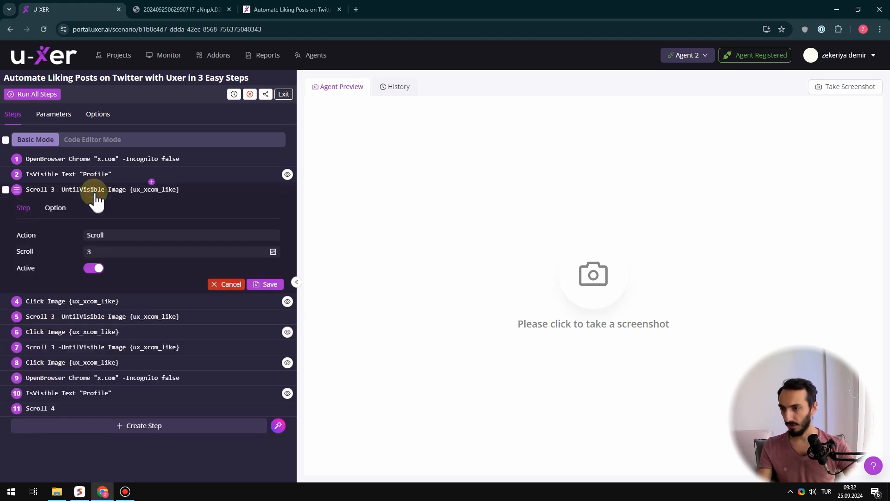
{"action": "left_click", "coordinate": [56, 209]}
{"action": "scroll", "coordinate": [98, 350], "scroll_direction": "down", "scroll_amount": 3}
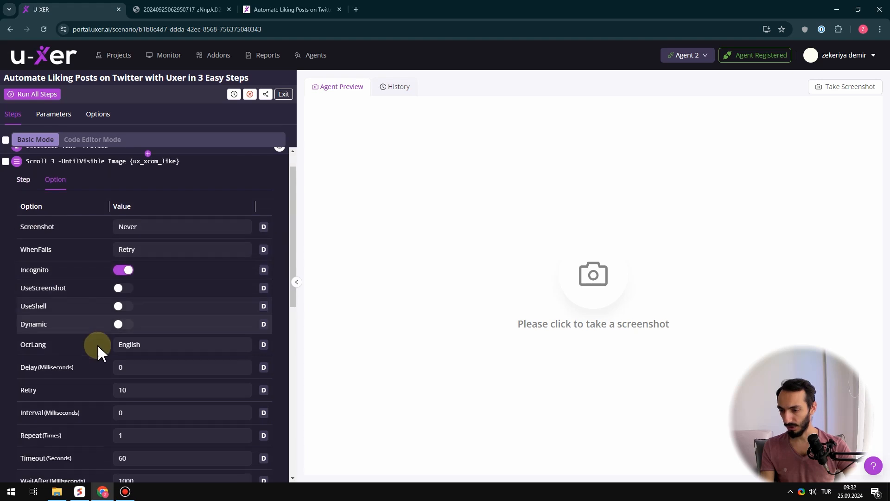
{"action": "mouse_move", "coordinate": [35, 419]}
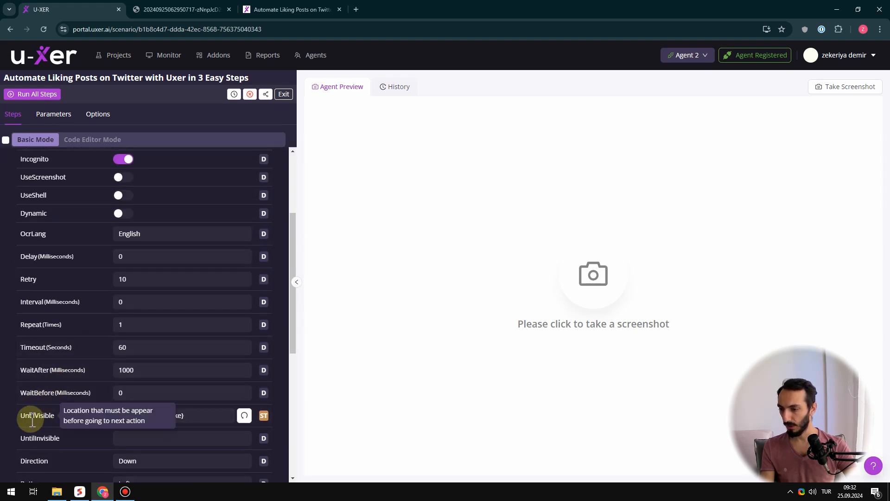
{"action": "left_click_drag", "start_coordinate": [198, 415], "coordinate": [109, 416]}
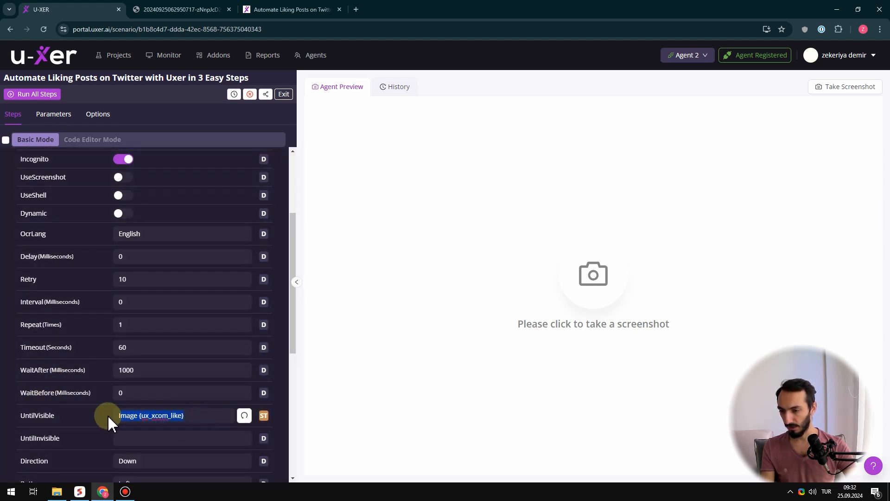
{"action": "scroll", "coordinate": [50, 244], "scroll_direction": "up", "scroll_amount": 3}
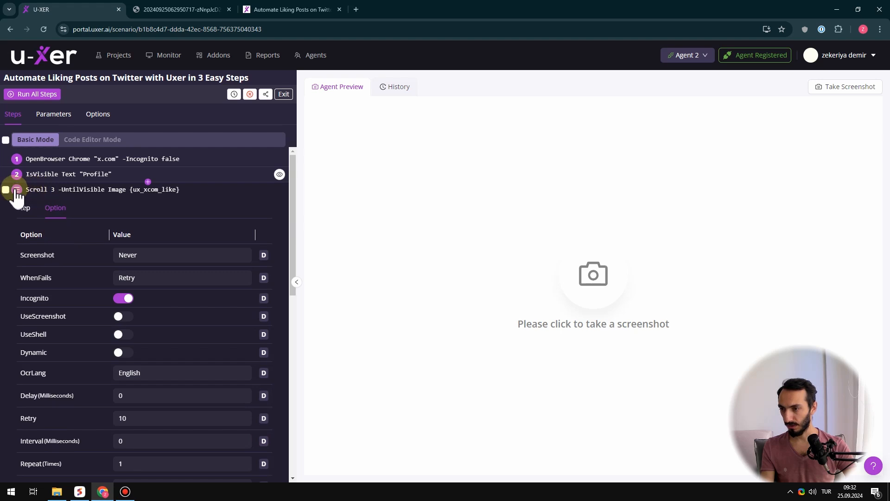
{"action": "left_click", "coordinate": [24, 207]}
{"action": "left_click", "coordinate": [52, 190]}
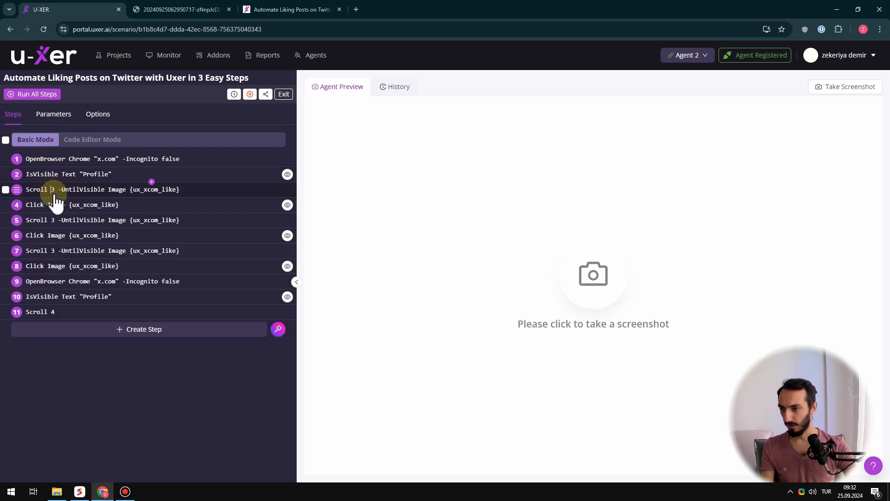
Set the UntilVisible option of Scroll step 11 to "Image {ux_xcom_like}" and save the step
{"action": "left_click", "coordinate": [59, 312]}
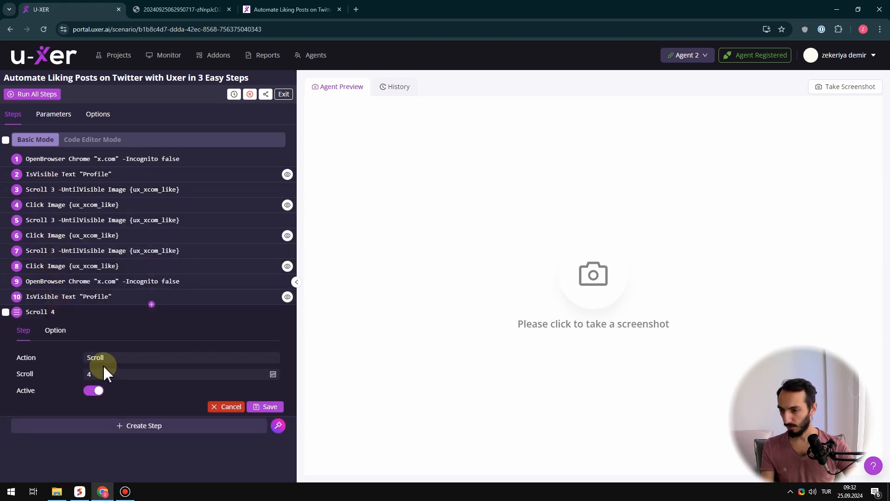
{"action": "left_click", "coordinate": [56, 332]}
{"action": "scroll", "coordinate": [112, 343], "scroll_direction": "down", "scroll_amount": 6}
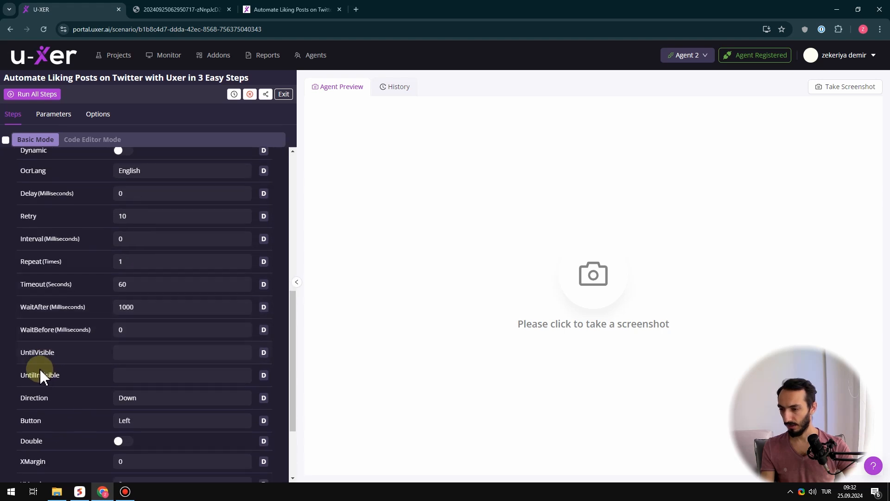
{"action": "left_click", "coordinate": [122, 352]}
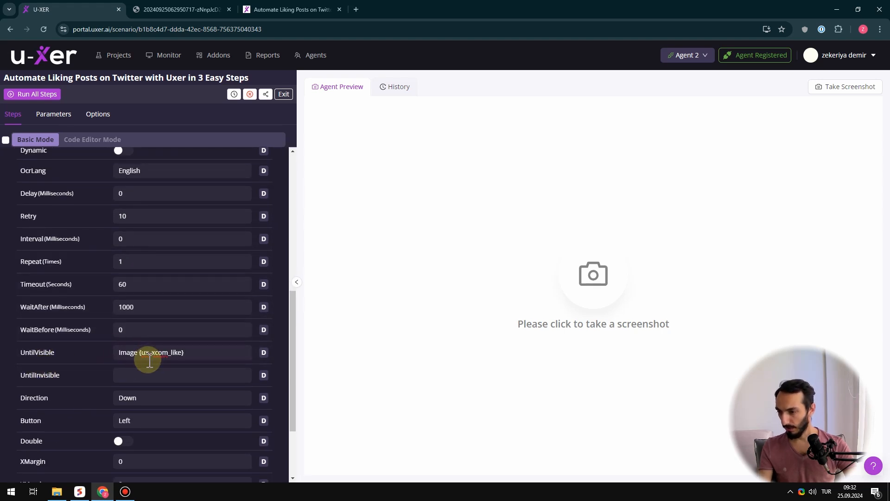
{"action": "left_click", "coordinate": [70, 357]}
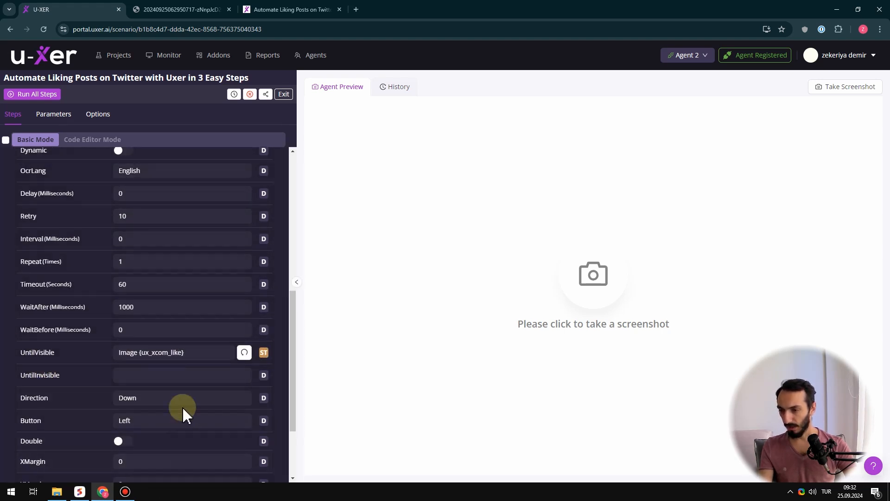
{"action": "left_click_drag", "start_coordinate": [198, 353], "coordinate": [109, 355]}
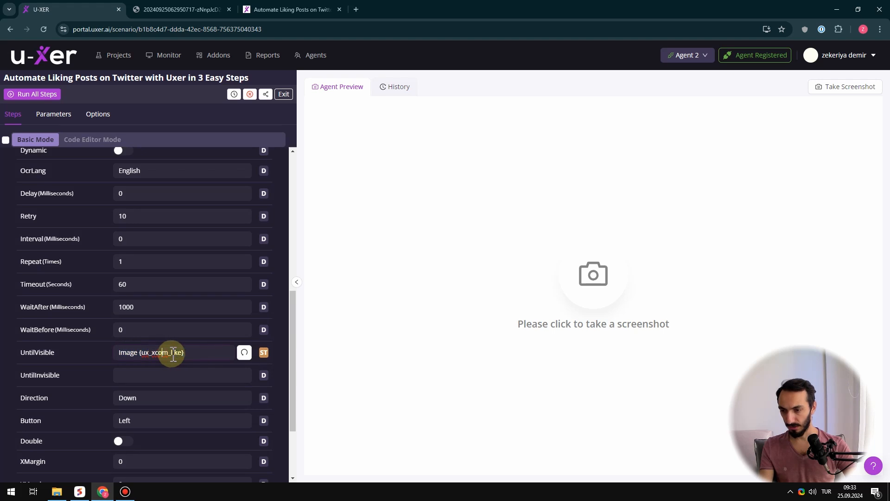
{"action": "left_click_drag", "start_coordinate": [171, 352], "coordinate": [205, 353]}
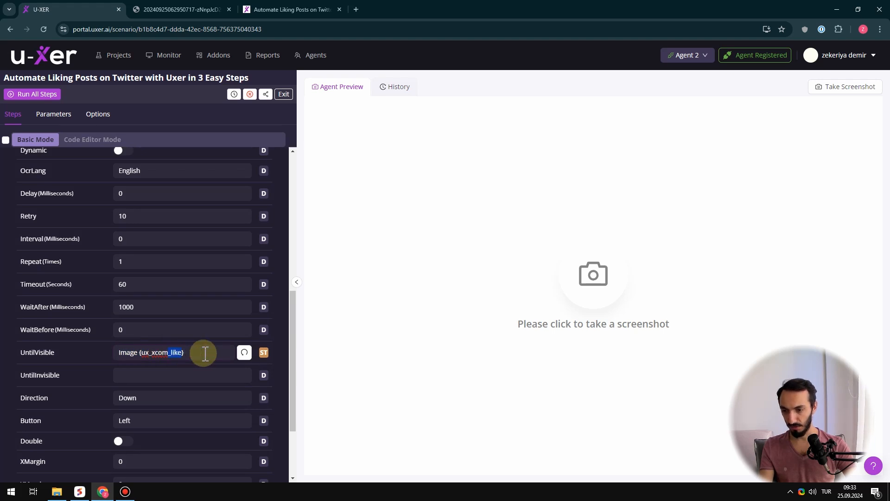
{"action": "triple_click", "coordinate": [191, 353]}
{"action": "scroll", "coordinate": [166, 318], "scroll_direction": "up", "scroll_amount": 6}
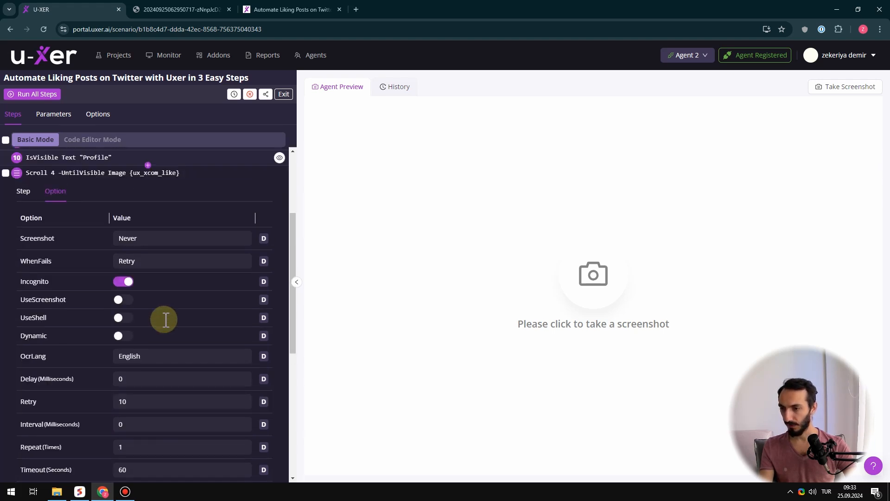
{"action": "left_click", "coordinate": [56, 266]}
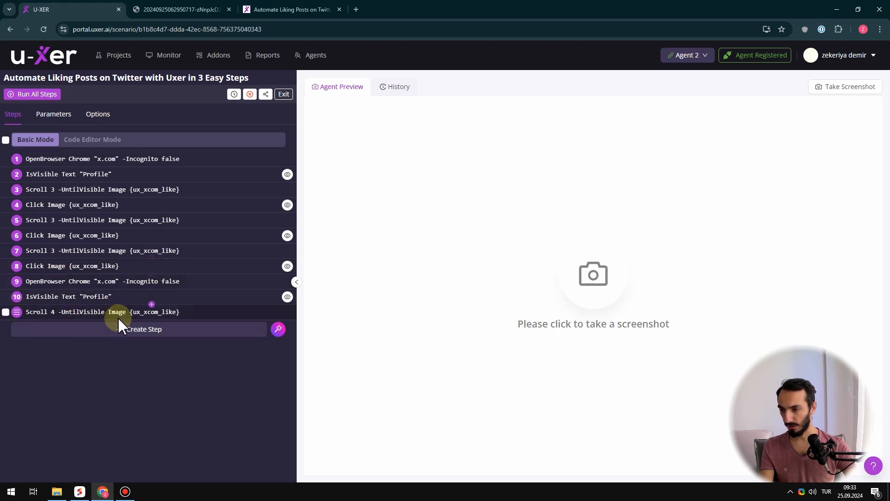
Add a Click step after step 11 with the Image classifier and the {ux_xcom_like} parameter, and save it
{"action": "left_click", "coordinate": [136, 335]}
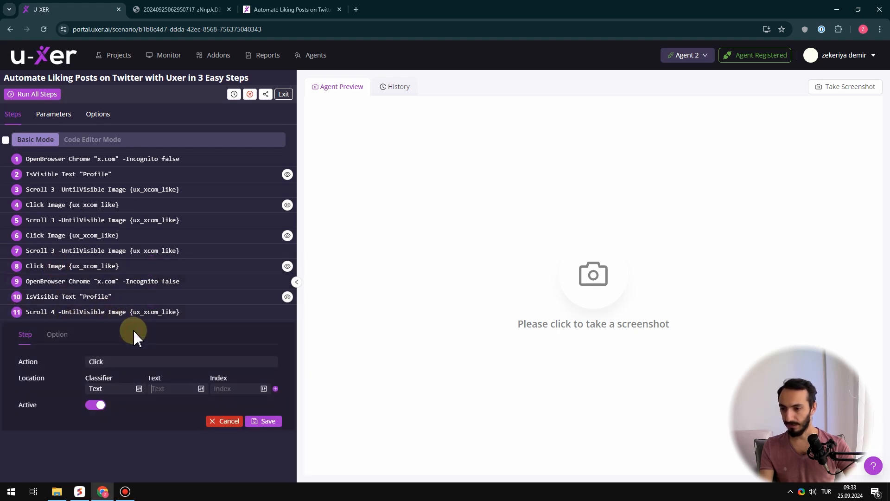
{"action": "left_click", "coordinate": [136, 361]}
{"action": "left_click", "coordinate": [123, 387]}
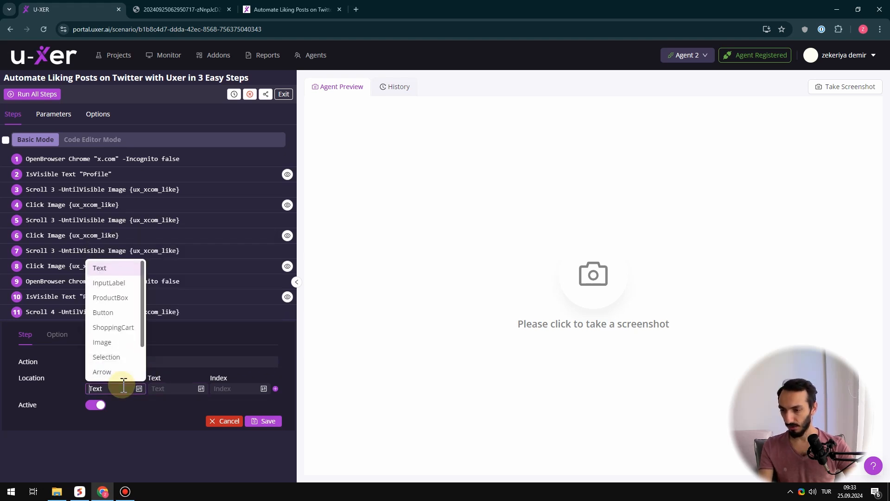
{"action": "left_click", "coordinate": [111, 342]}
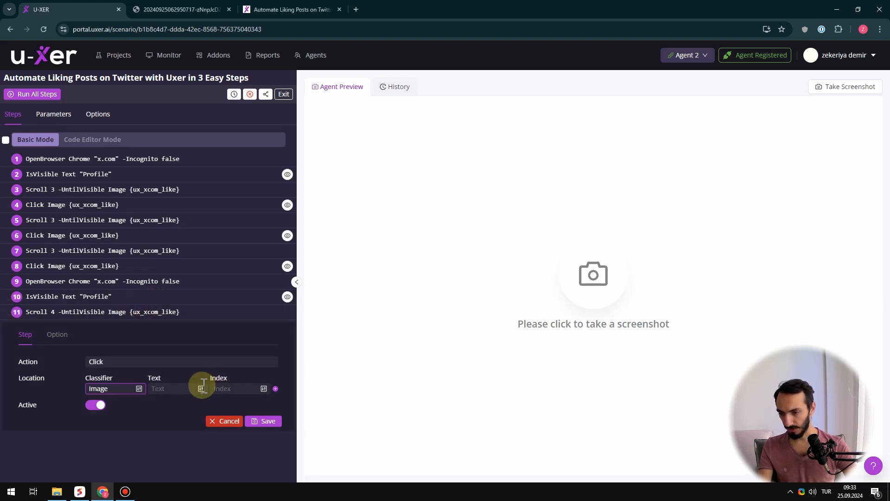
{"action": "scroll", "coordinate": [200, 315], "scroll_direction": "down", "scroll_amount": 3}
{"action": "scroll", "coordinate": [200, 315], "scroll_direction": "up", "scroll_amount": 3}
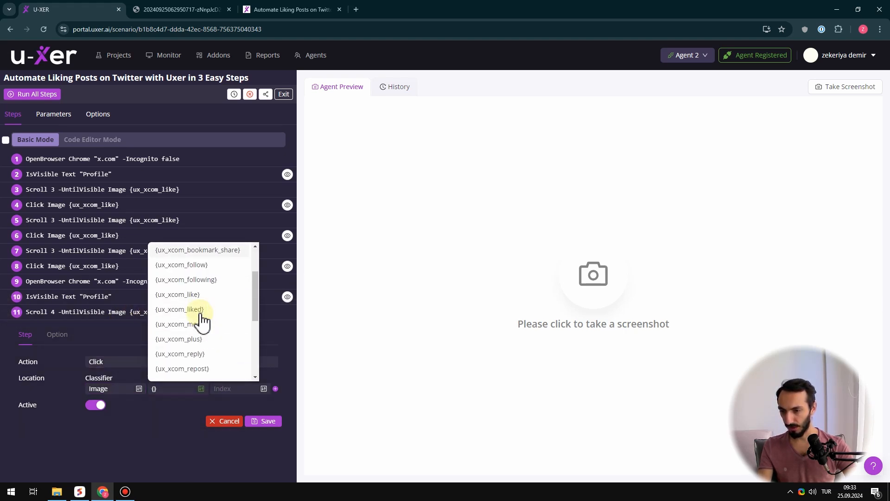
{"action": "type", "text": "{like"}
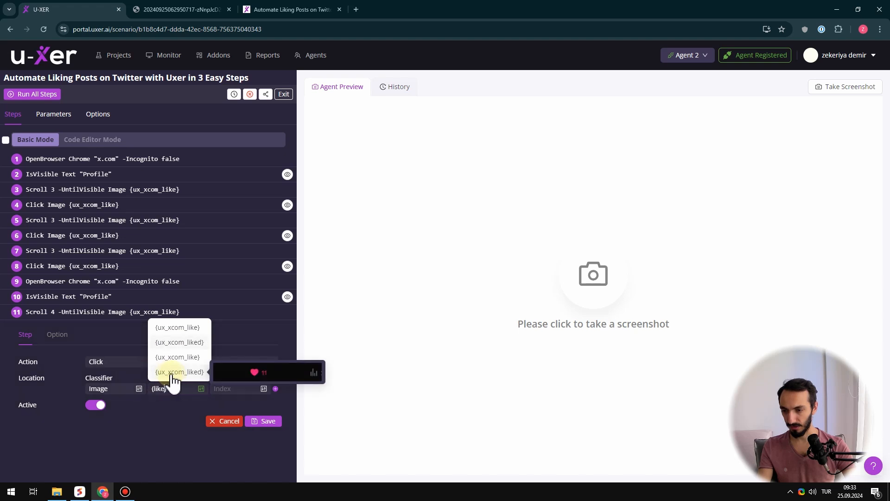
{"action": "left_click", "coordinate": [180, 327]}
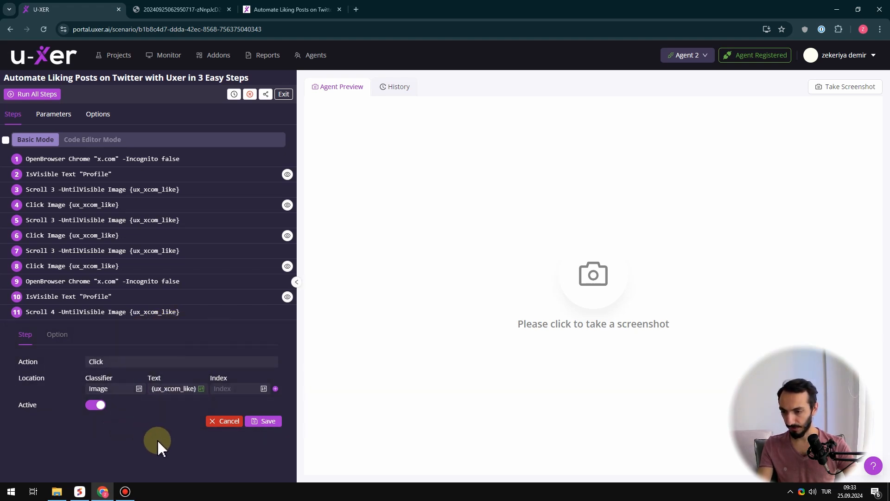
{"action": "left_click", "coordinate": [268, 421]}
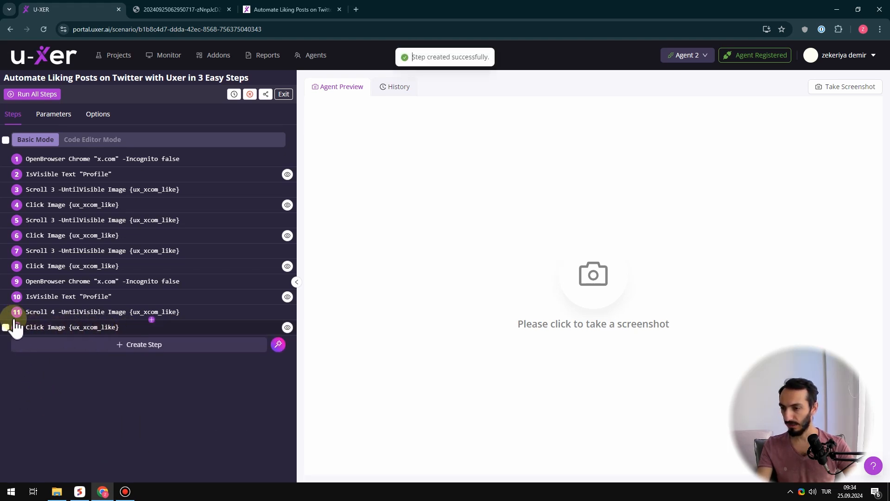
Take an agent screenshot with a 5-second delay, showing the X home feed scrolled to a post's like icon
{"action": "left_click", "coordinate": [588, 278]}
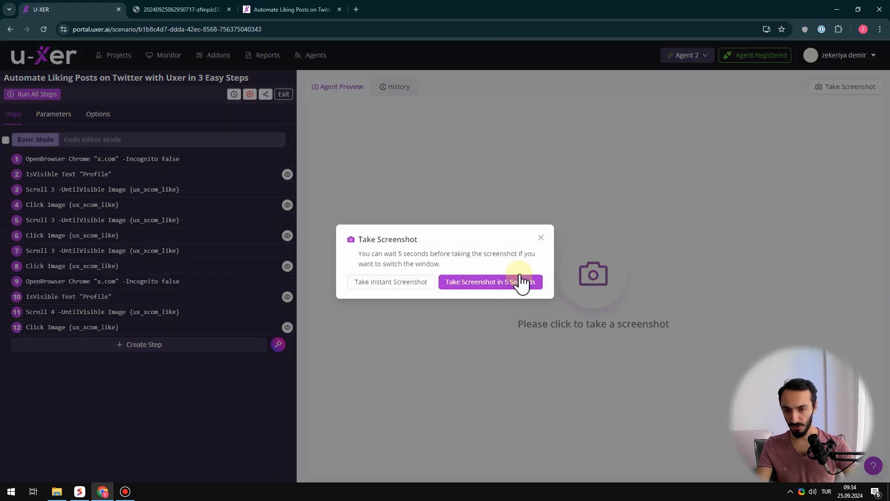
{"action": "left_click", "coordinate": [487, 283]}
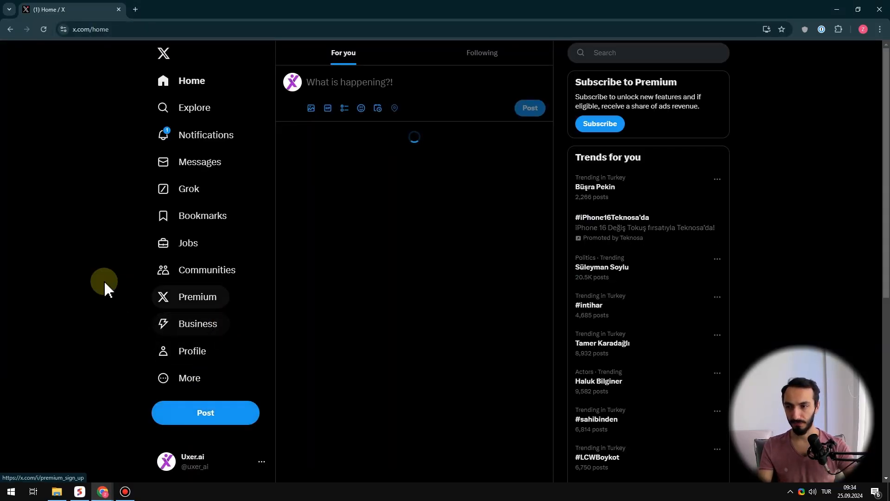
{"action": "scroll", "coordinate": [103, 281], "scroll_direction": "down", "scroll_amount": 4}
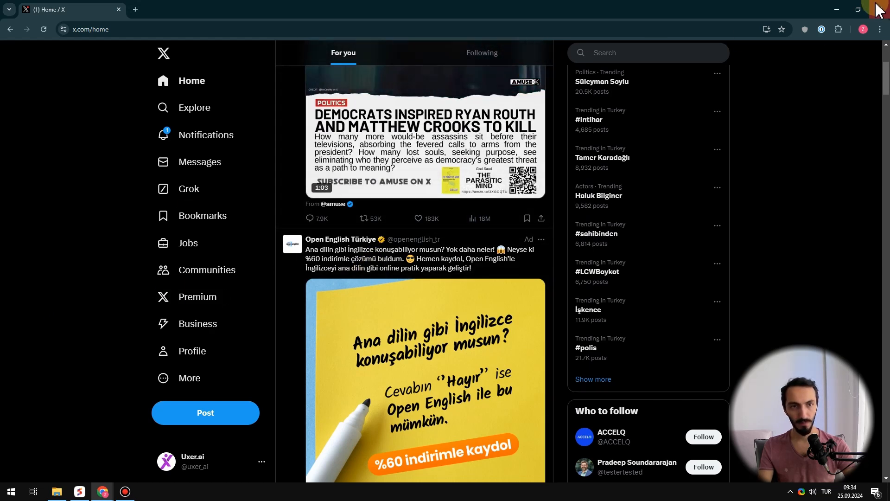
{"action": "left_click", "coordinate": [838, 13]}
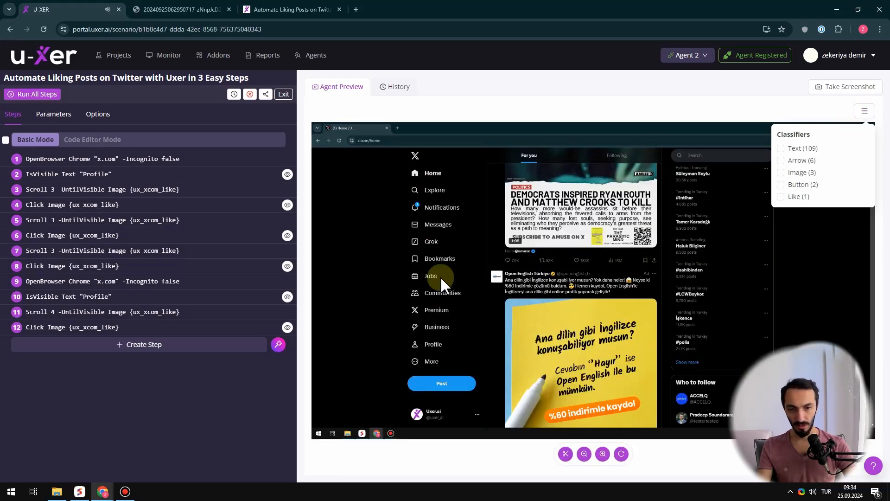
Preview on the screenshot the location targeted by the Click Image {ux_xcom_like} step 12
{"action": "left_click", "coordinate": [865, 111]}
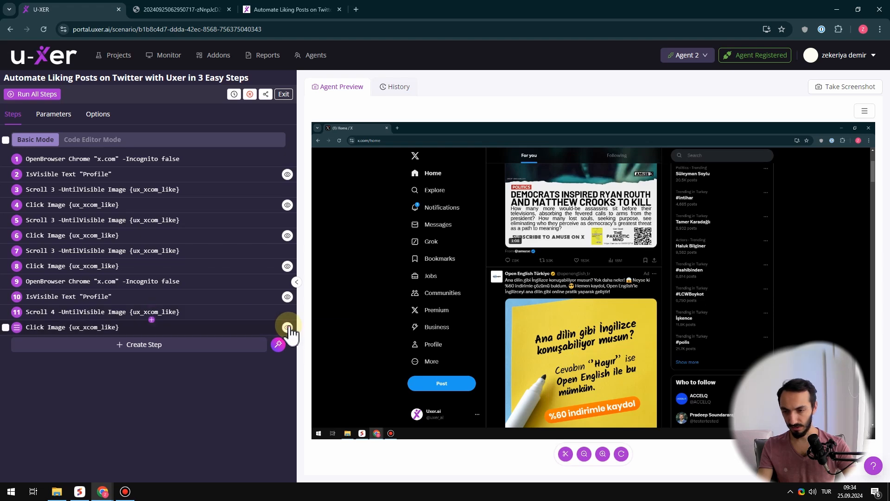
{"action": "left_click", "coordinate": [288, 327]}
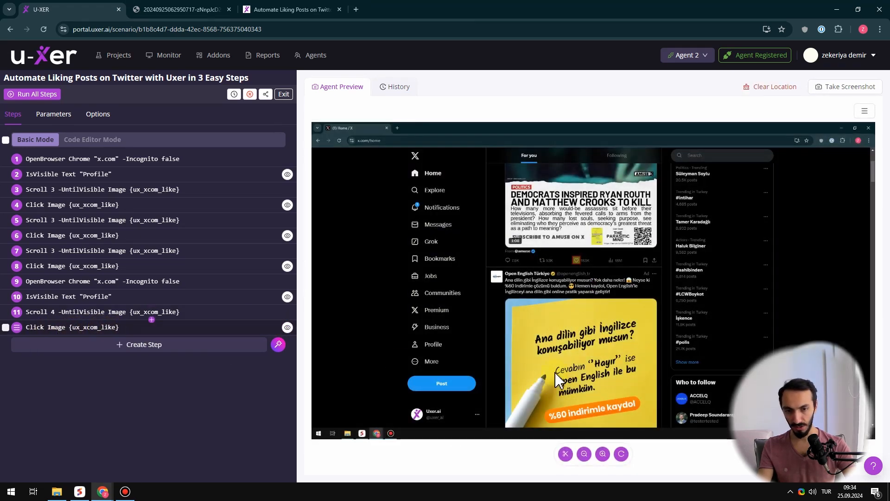
{"action": "left_click", "coordinate": [577, 268]}
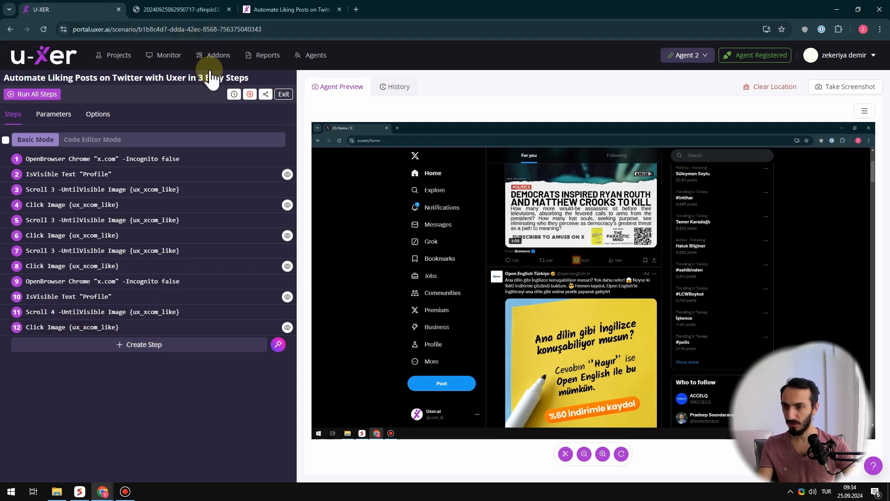
In the code editor mode, paste two more copies of the Scroll 4 and Click Image lines at the end of the script
{"action": "left_click", "coordinate": [89, 141]}
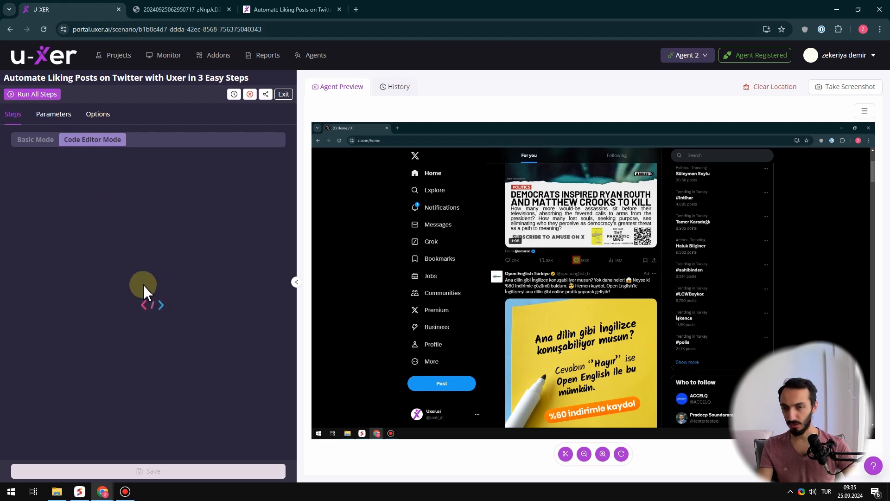
{"action": "left_click_drag", "start_coordinate": [149, 254], "coordinate": [19, 249]}
{"action": "key", "text": "ctrl+c"}
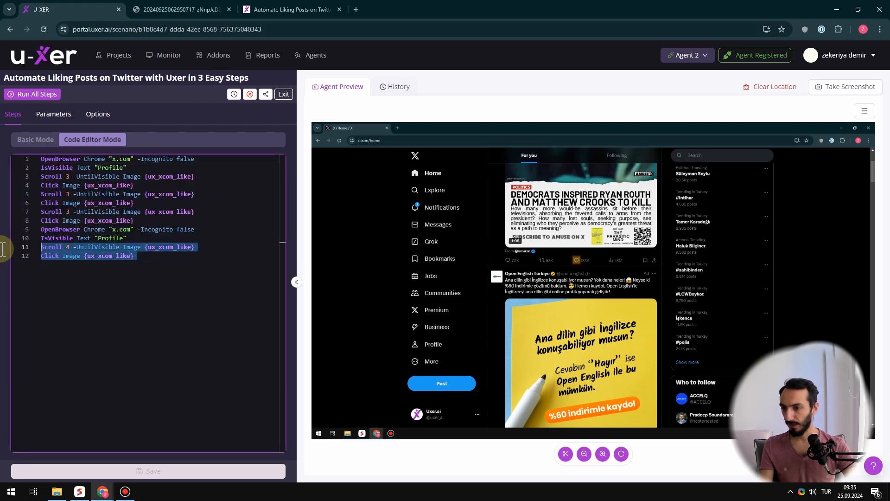
{"action": "left_click", "coordinate": [194, 275]}
{"action": "key", "text": "ctrl+v"}
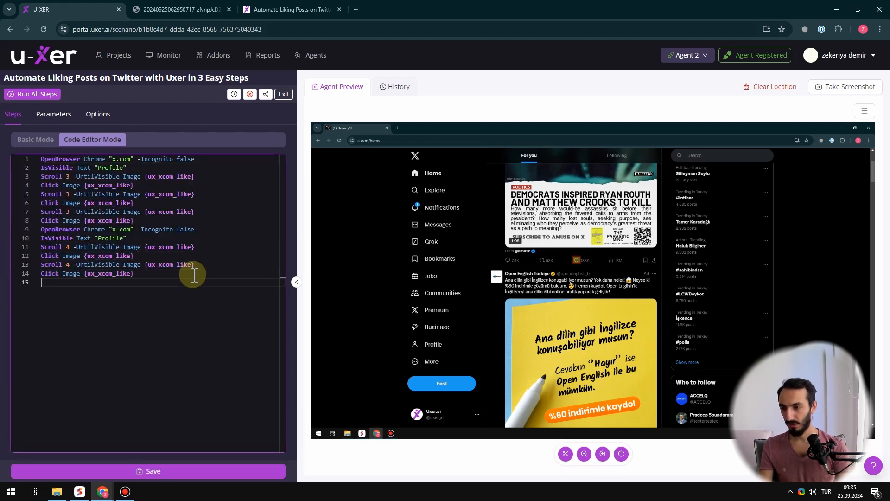
{"action": "key", "text": "Return"}
{"action": "key", "text": "ctrl+v"}
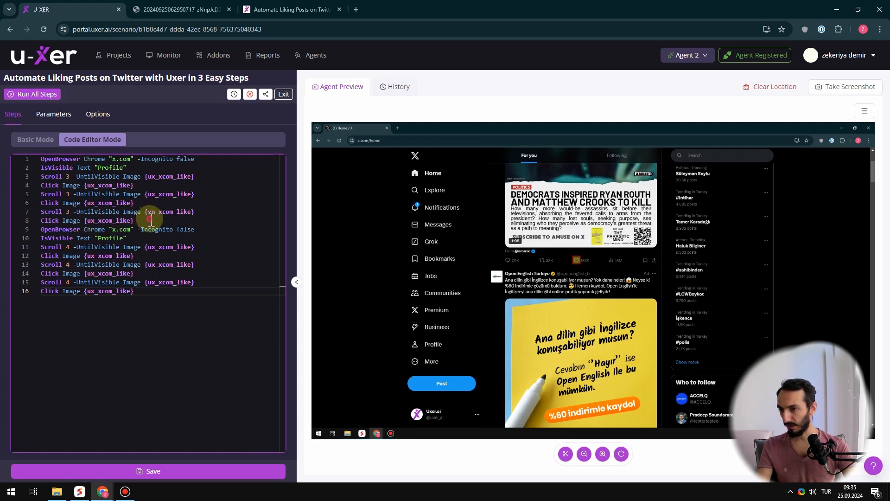
Delete the original eight script lines, save the scenario, and return to the basic step view
{"action": "left_click_drag", "start_coordinate": [151, 220], "coordinate": [5, 132]}
{"action": "key", "text": "BackSpace"}
{"action": "key", "text": "Delete"}
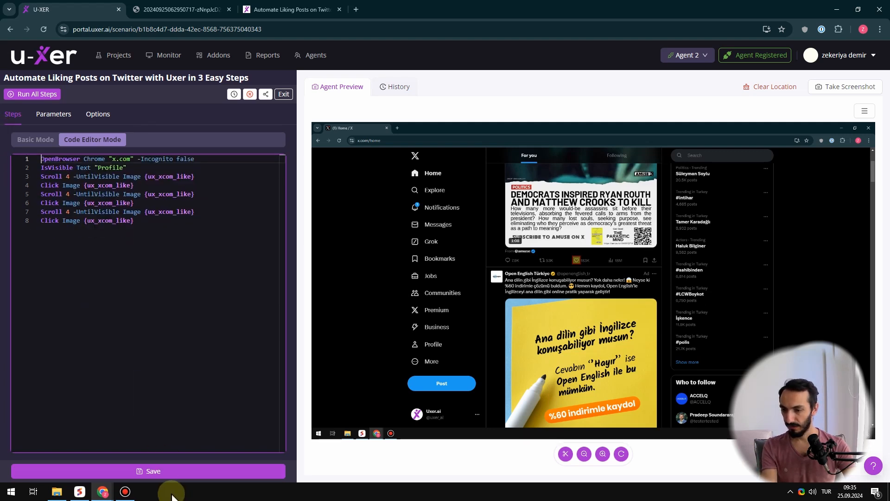
{"action": "left_click", "coordinate": [131, 471]}
{"action": "left_click", "coordinate": [35, 140]}
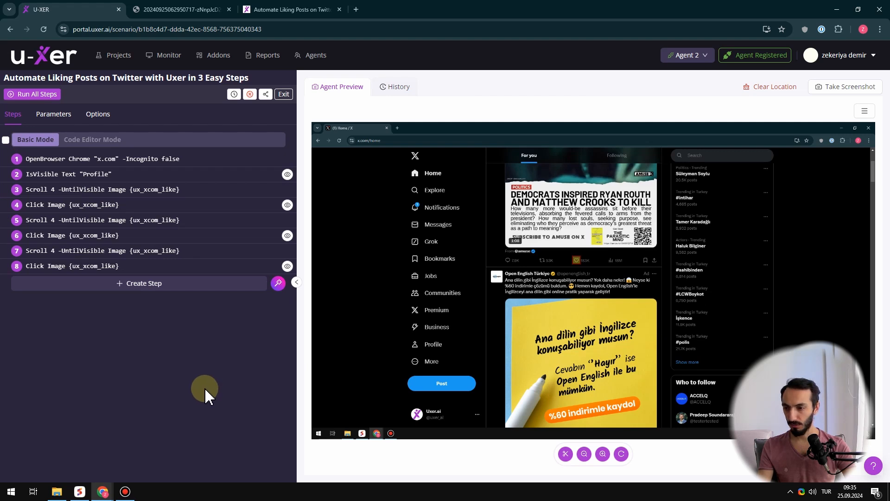
Show the Text classifier's detections on the agent screenshot and add a Click scenario step for the "Profile" text
{"action": "left_click", "coordinate": [864, 110]}
{"action": "left_click", "coordinate": [760, 89]}
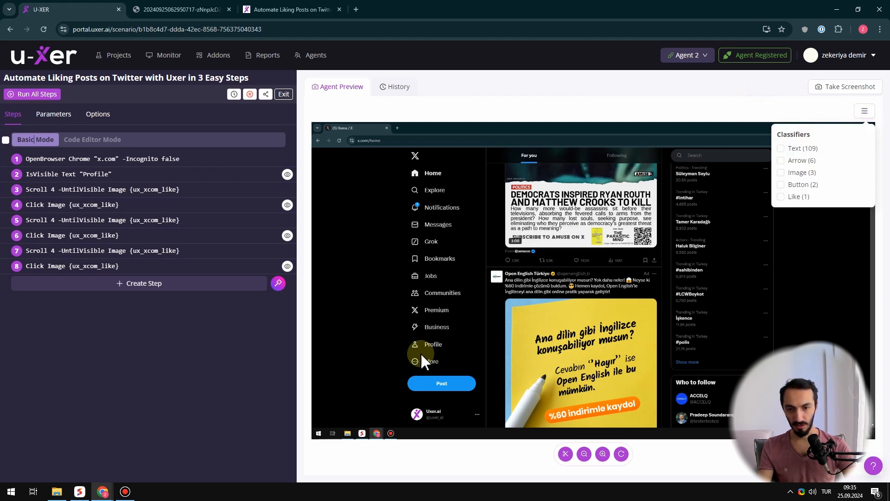
{"action": "left_click", "coordinate": [780, 149]}
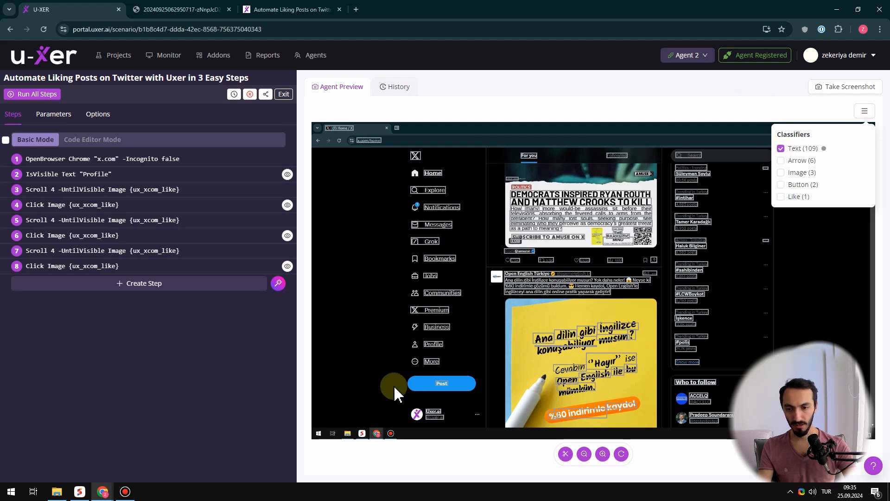
{"action": "right_click", "coordinate": [437, 344]}
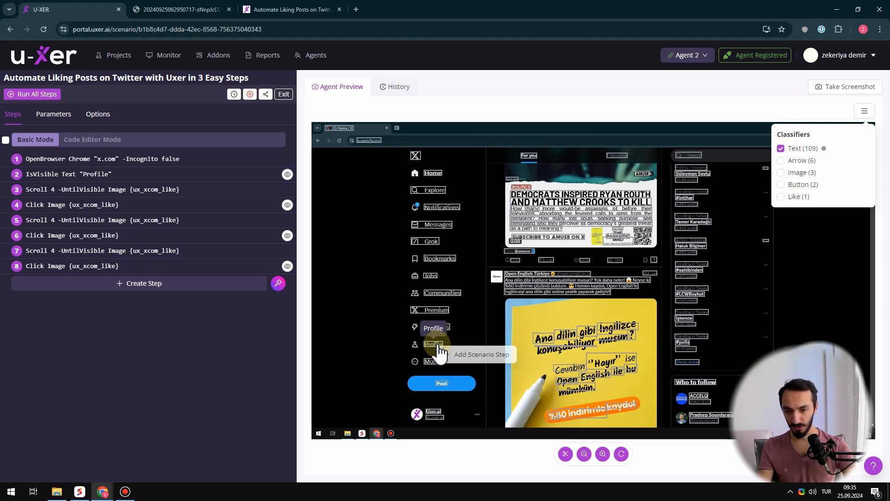
{"action": "left_click", "coordinate": [479, 354]}
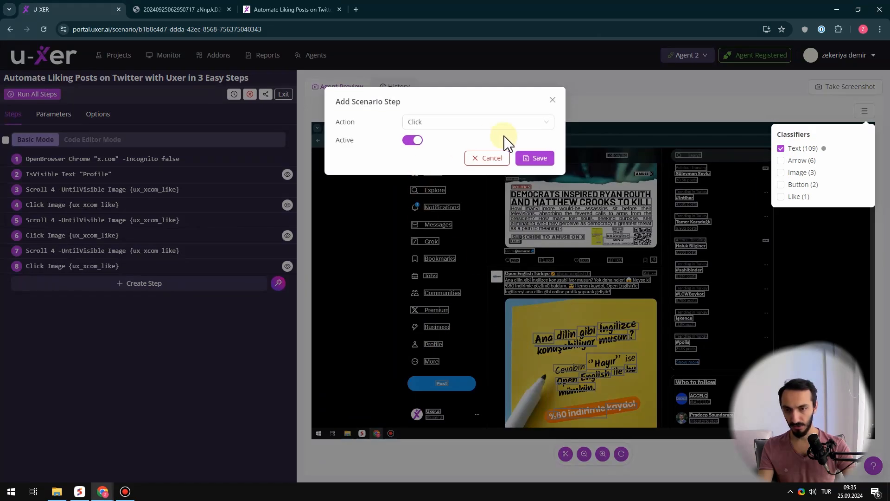
{"action": "left_click", "coordinate": [540, 161]}
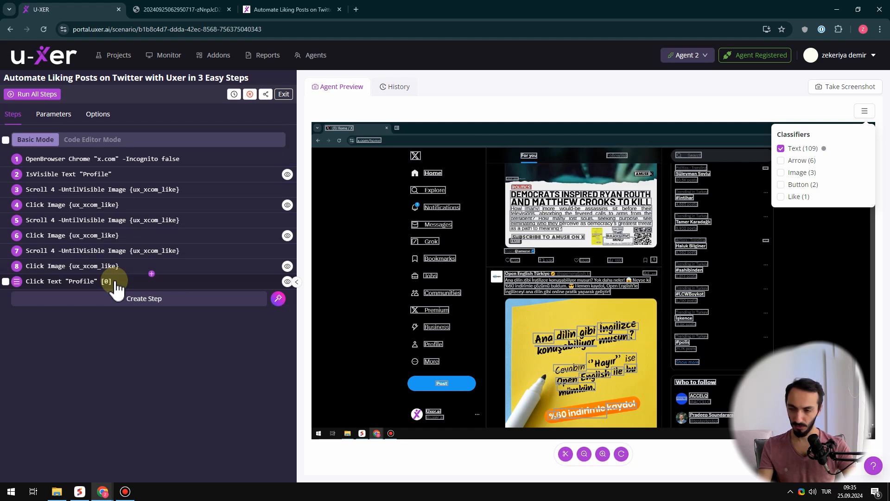
In the step assistant's prompt, write "click text profile." with the line "Go to x.com in non incognito window." above it
{"action": "left_click", "coordinate": [279, 299]}
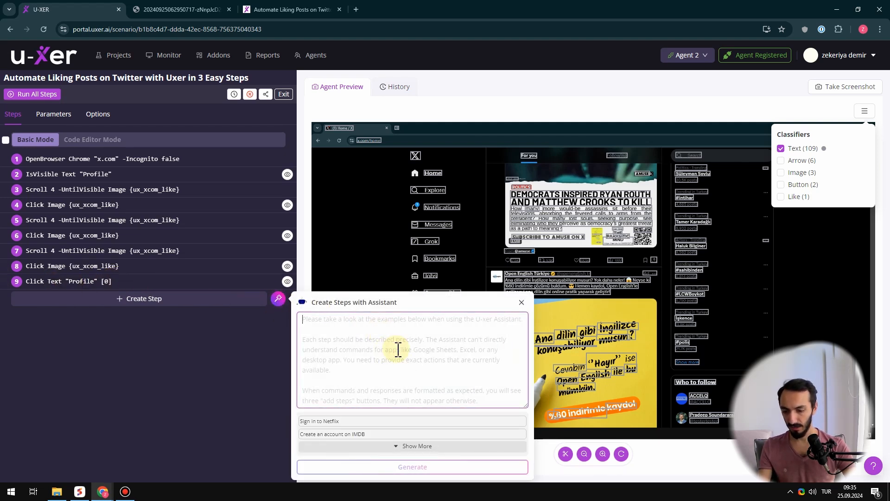
{"action": "type", "text": "click text profile"}
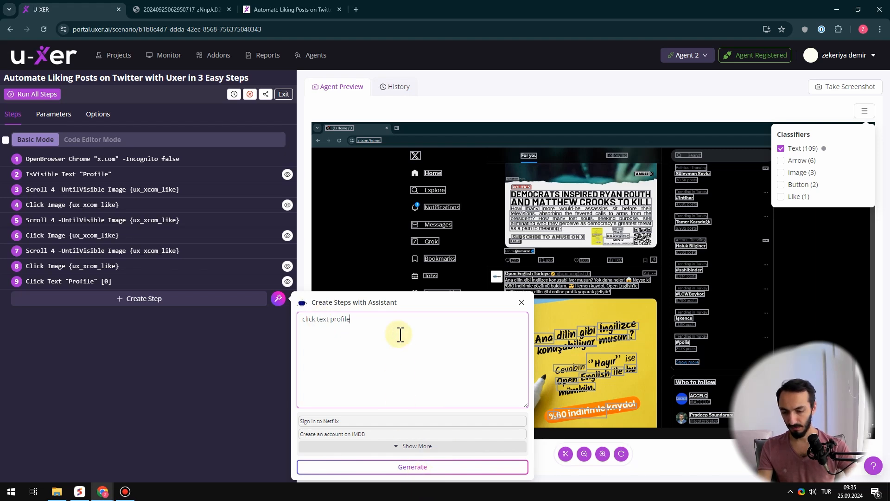
{"action": "type", "text": "."}
{"action": "key", "text": "ctrl+Left"}
{"action": "key", "text": "Return"}
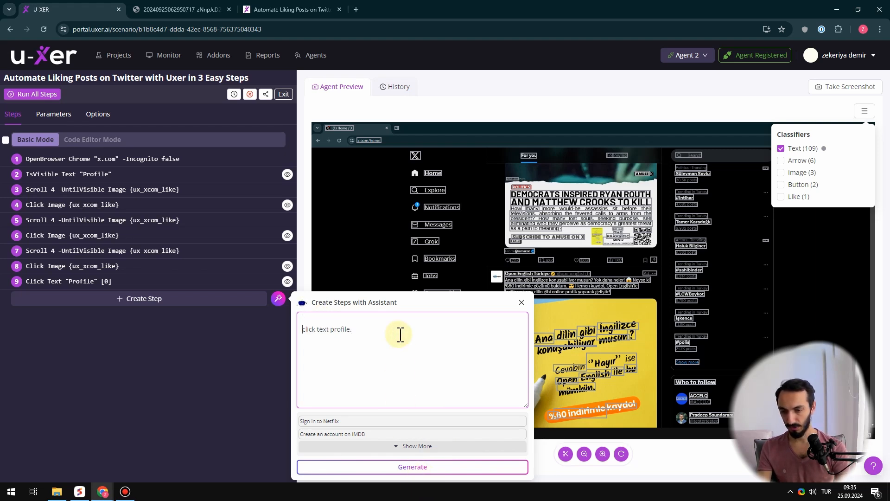
{"action": "type", "text": "Go to x.c"}
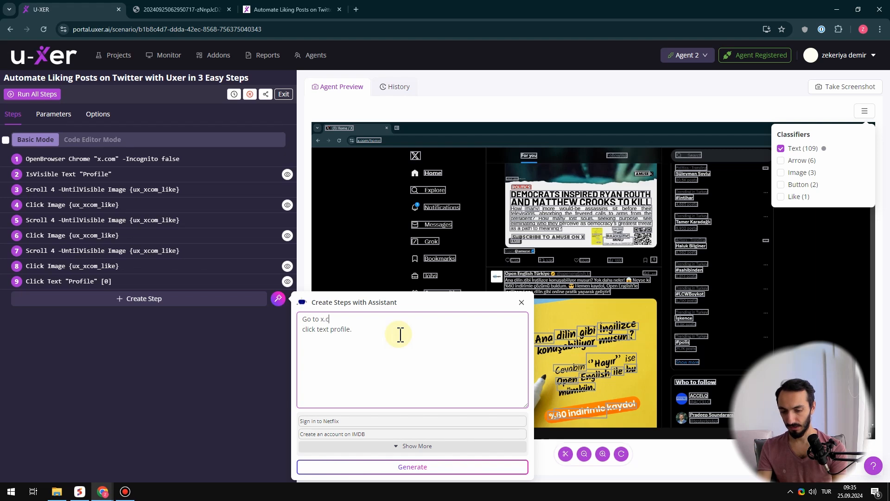
{"action": "type", "text": "om in non inco"}
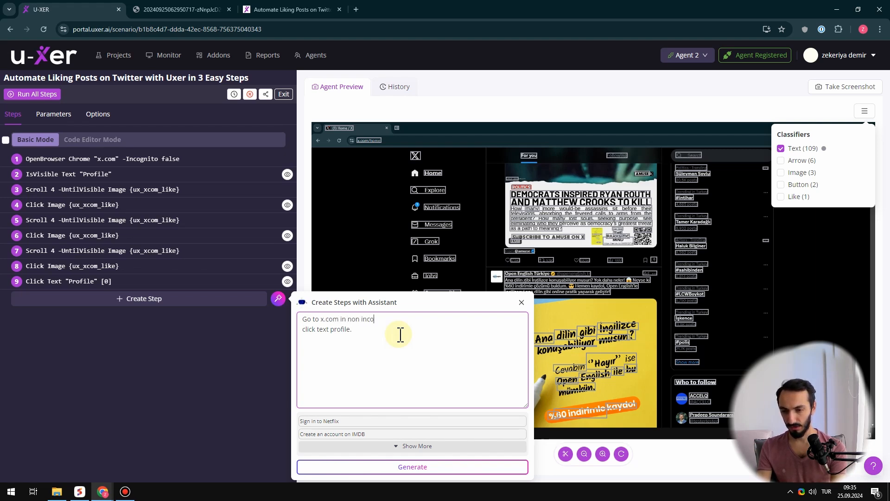
{"action": "type", "text": "gnito window."}
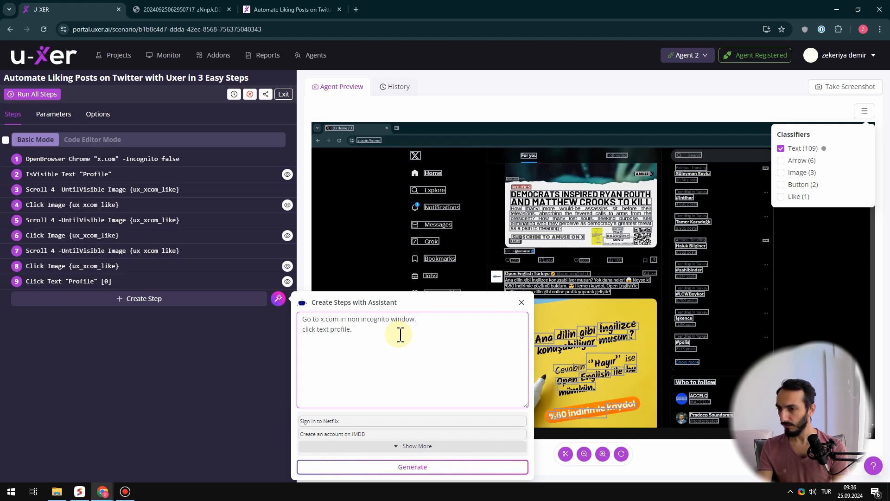
Add the prompt lines "Make sure that profile text is visible on the screen." and "Scroll until {ux_xcom_like} icon is visible" before the last line
{"action": "key", "text": "Return"}
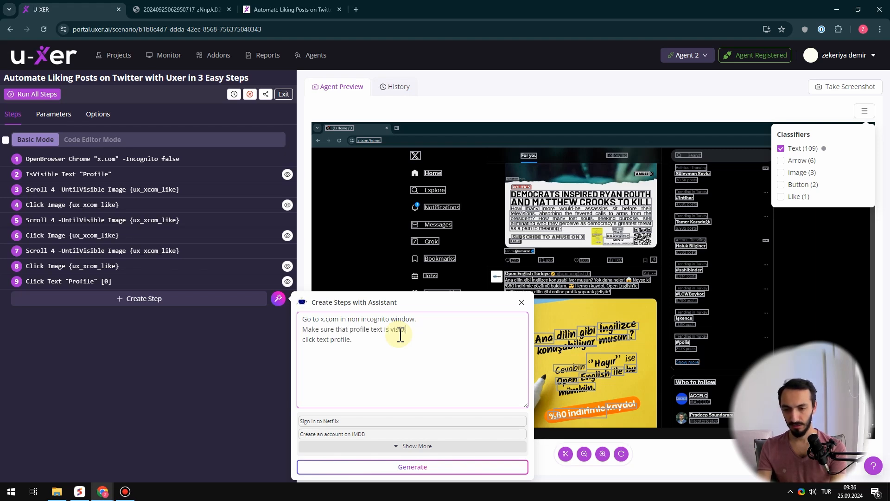
{"action": "type", "text": "Make sure that profile text is visible on the screen."}
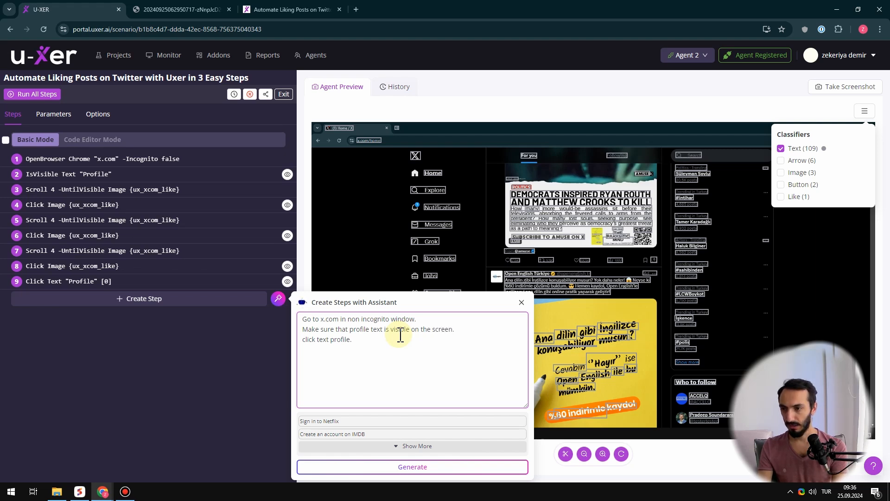
{"action": "key", "text": "Return"}
{"action": "type", "text": "Scrol"}
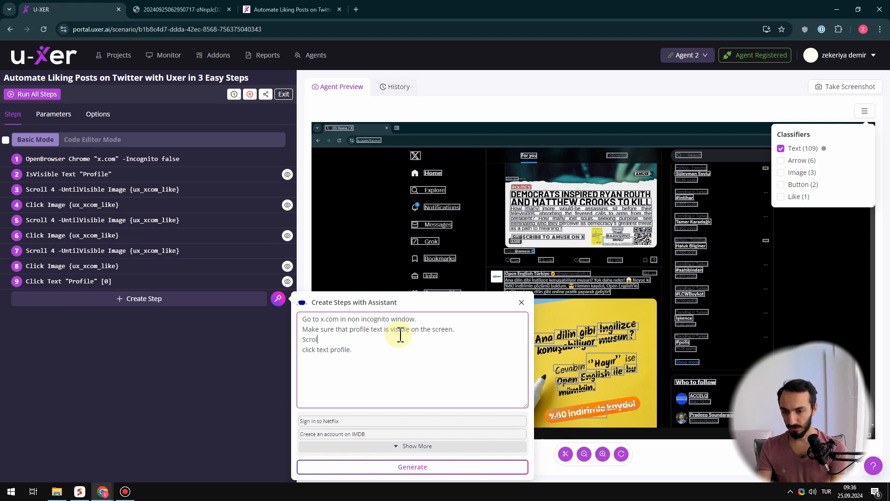
{"action": "type", "text": "l until"}
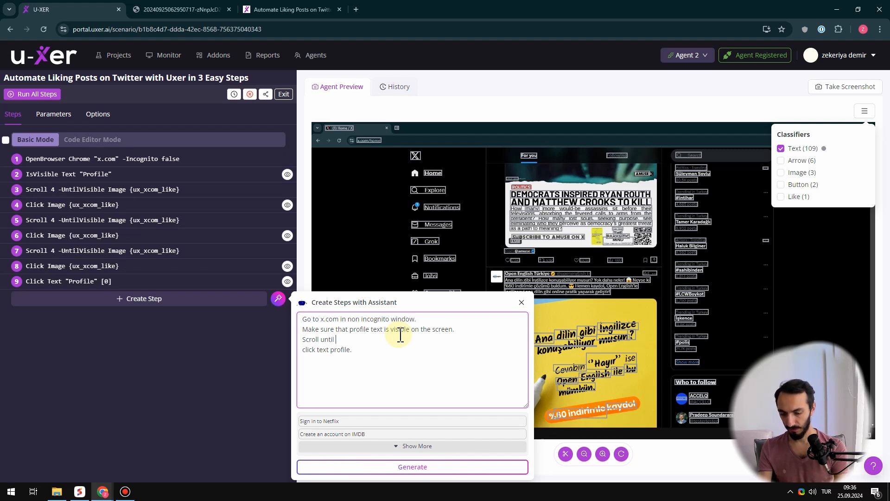
{"action": "type", "text": " {}"}
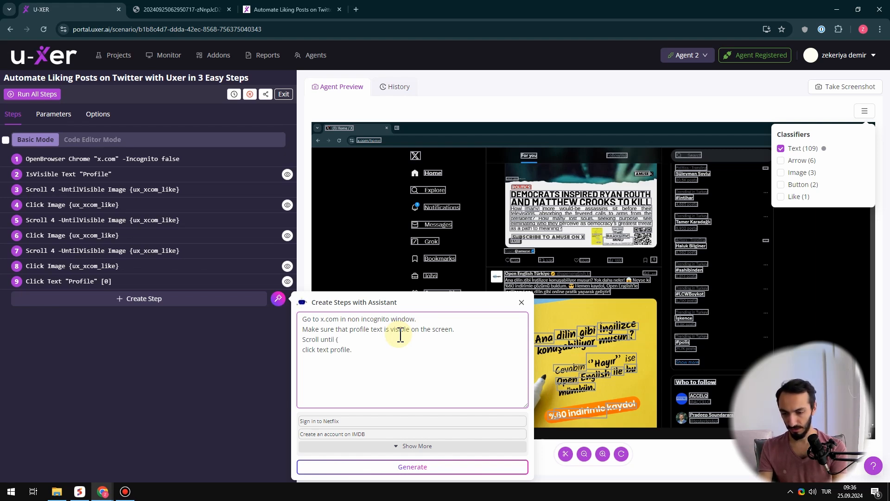
{"action": "key", "text": "BackSpace"}
{"action": "key", "text": "BackSpace"}
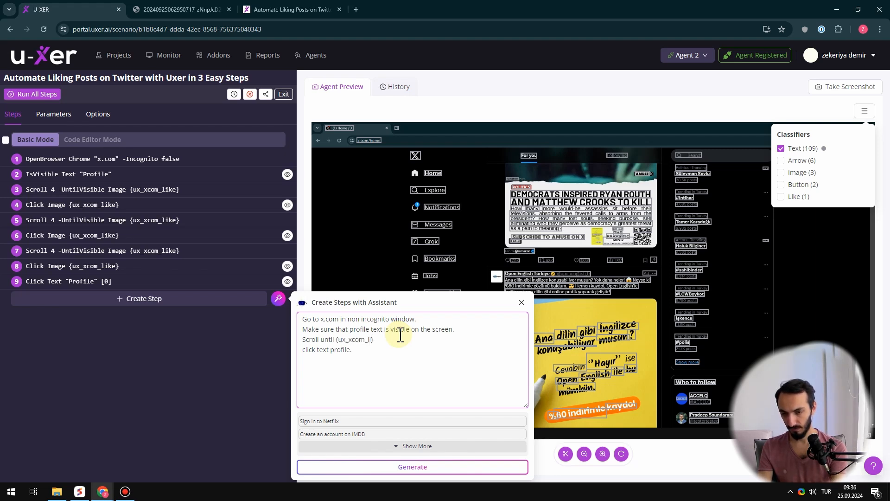
{"action": "type", "text": "icon"}
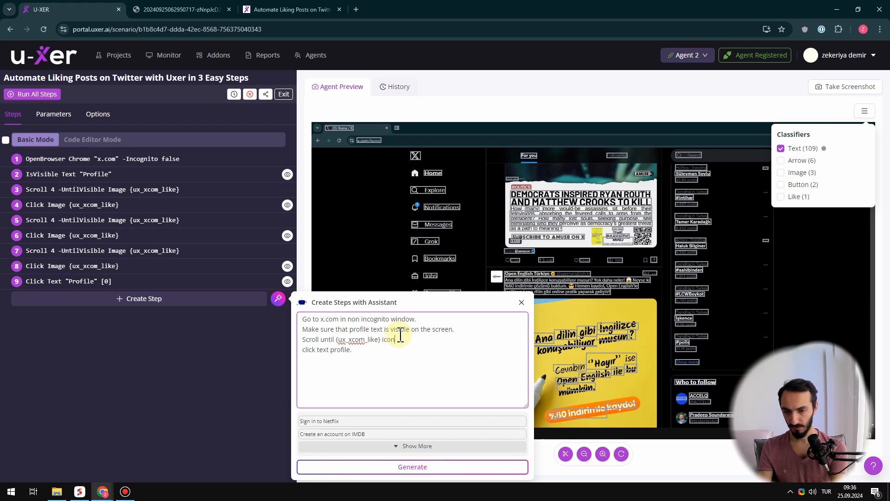
{"action": "type", "text": " is visible"}
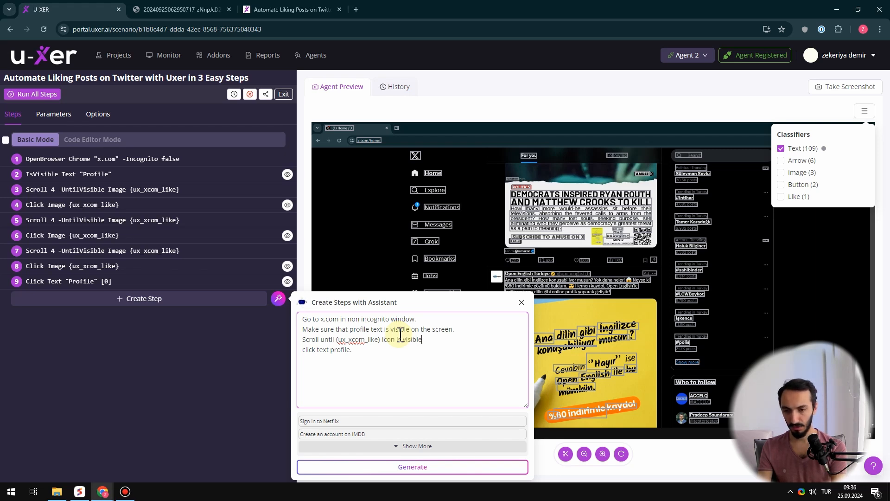
Replace the prompt's last line "click text profile." with "and then click it."
{"action": "key", "text": "Down"}
{"action": "key", "text": "ctrl+shift+Left"}
{"action": "key", "text": "ctrl+shift+Left"}
{"action": "key", "text": "ctrl+shift+Left"}
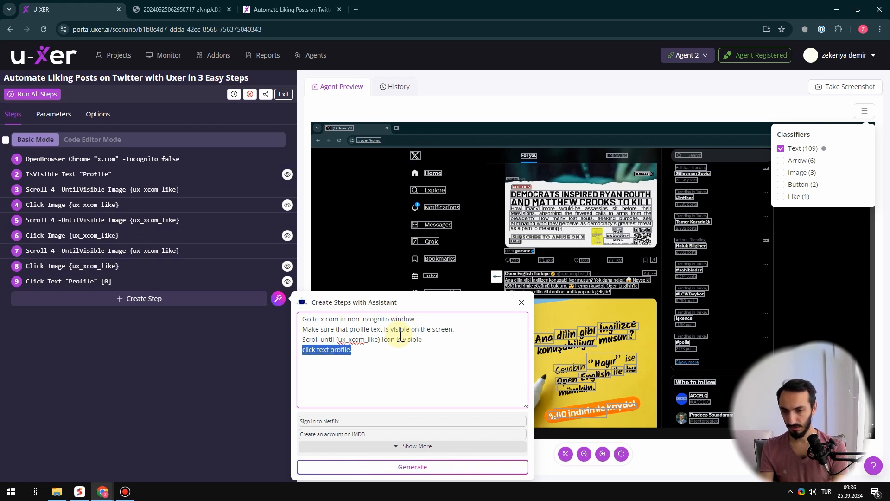
{"action": "type", "text": "and then click it."}
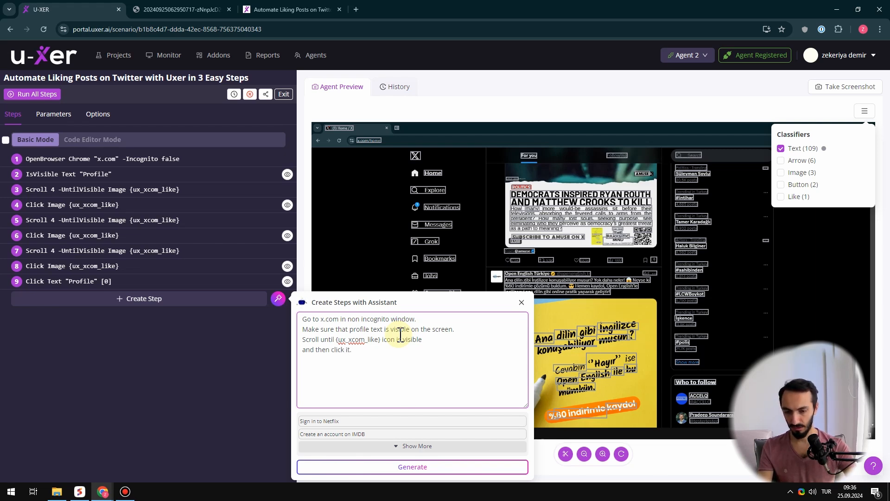
Generate steps from the prompt, add them to the end of the scenario, and close the assistant
{"action": "left_click", "coordinate": [412, 468]}
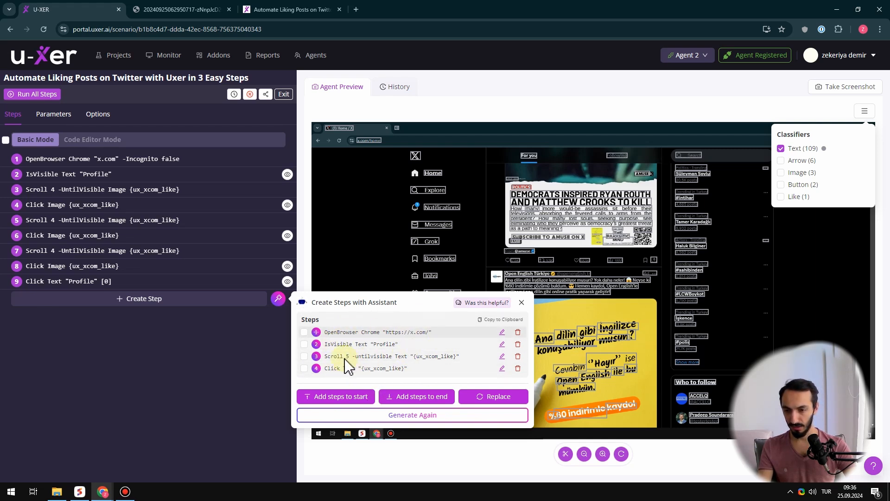
{"action": "left_click_drag", "start_coordinate": [381, 302], "coordinate": [326, 301]}
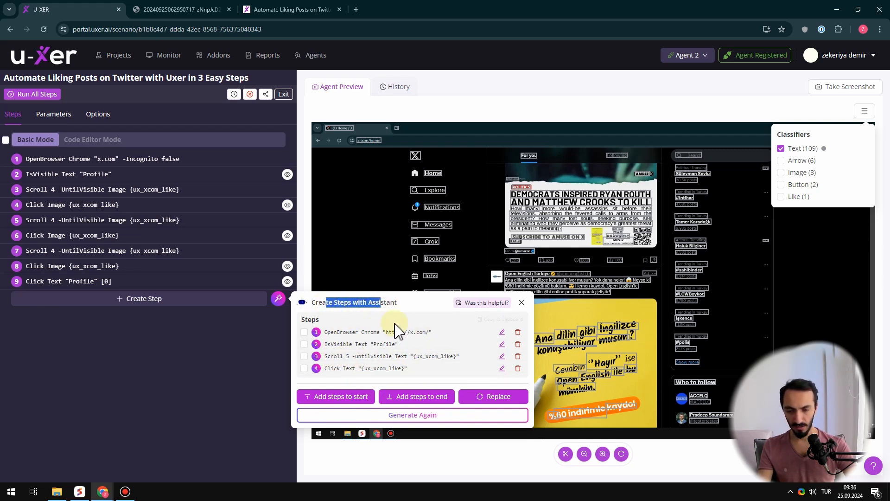
{"action": "left_click", "coordinate": [423, 398]}
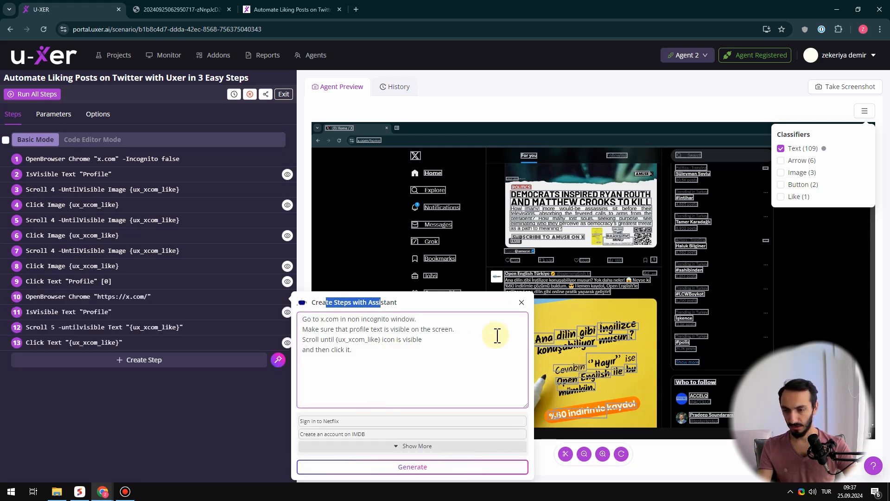
{"action": "left_click", "coordinate": [521, 302]}
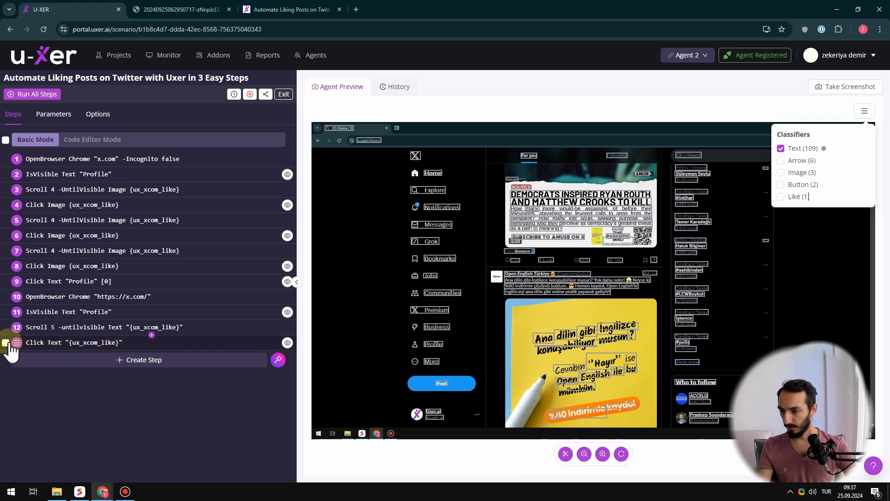
Delete the four assistant-generated steps, numbers 10 to 13, from the scenario
{"action": "left_click", "coordinate": [5, 342]}
{"action": "left_click", "coordinate": [7, 327]}
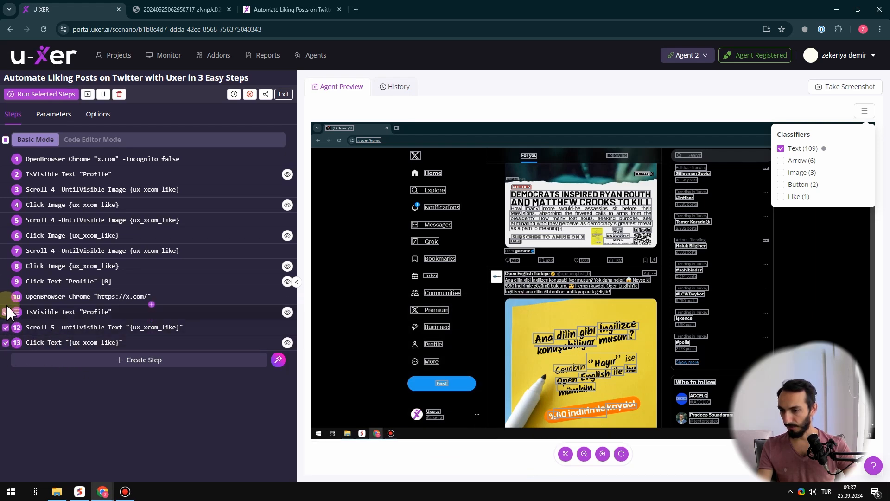
{"action": "left_click", "coordinate": [6, 312]}
{"action": "left_click", "coordinate": [6, 296]}
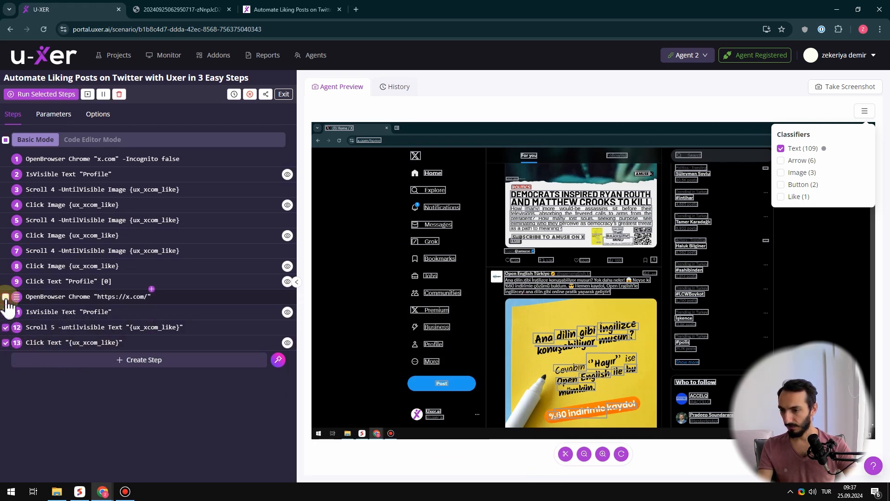
{"action": "left_click", "coordinate": [119, 94]}
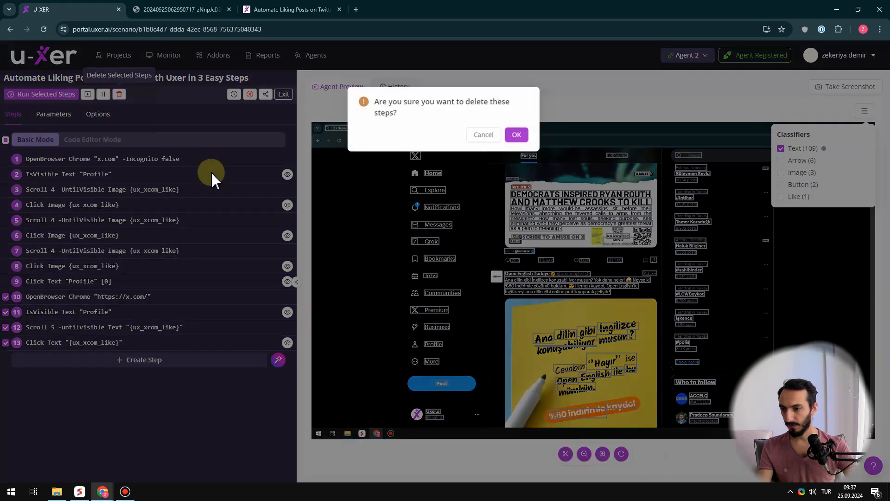
{"action": "left_click", "coordinate": [515, 134]}
Delete the Click Text "Profile" [0] step 9 from the scenario and close the classifier list
{"action": "left_click", "coordinate": [5, 281]}
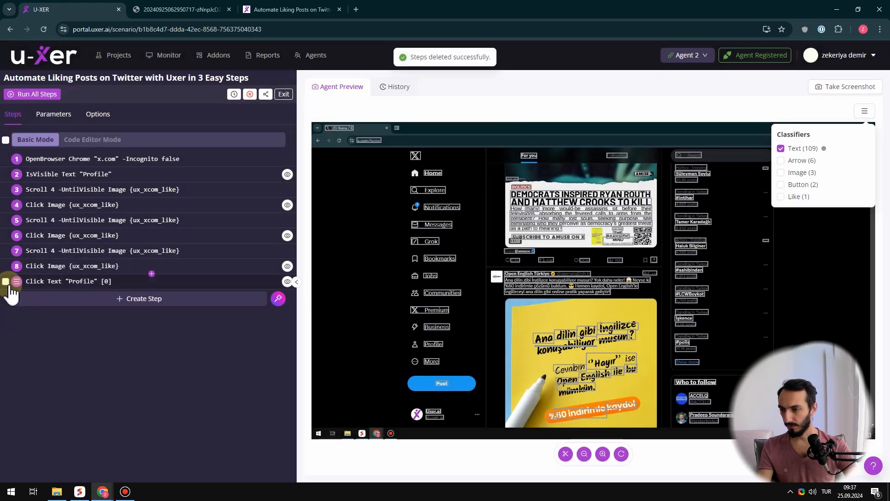
{"action": "left_click", "coordinate": [121, 94]}
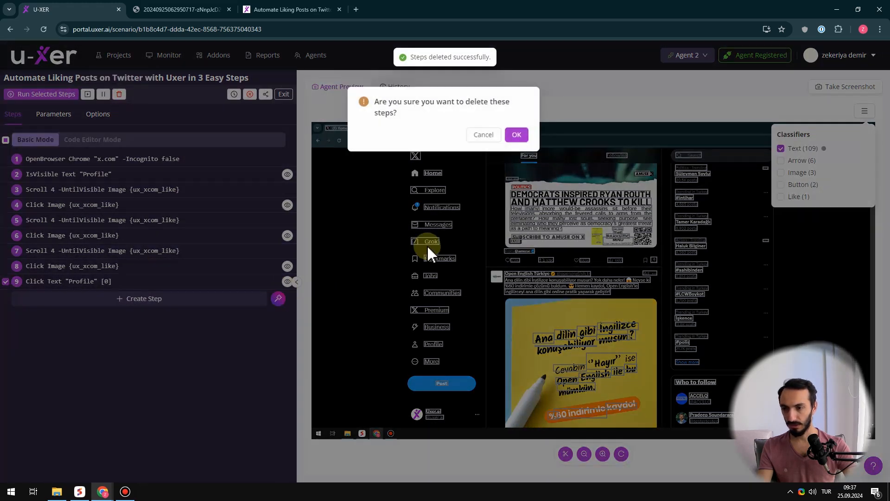
{"action": "left_click", "coordinate": [515, 134]}
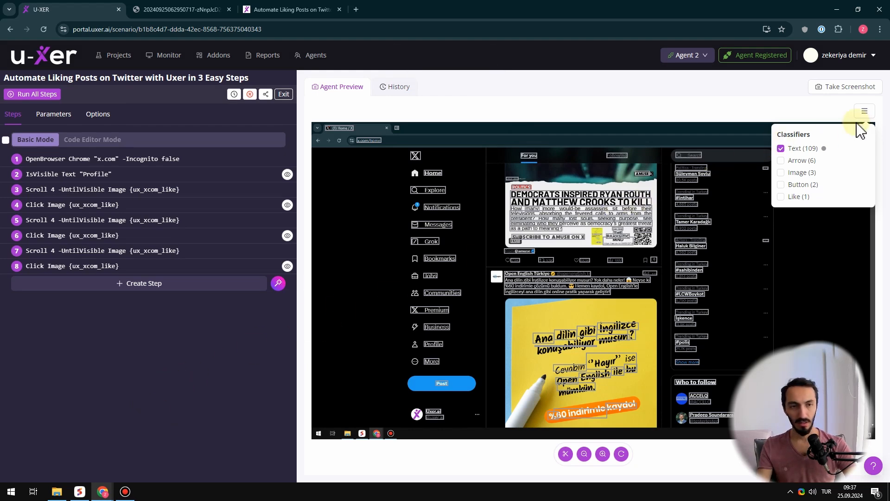
{"action": "left_click", "coordinate": [865, 111]}
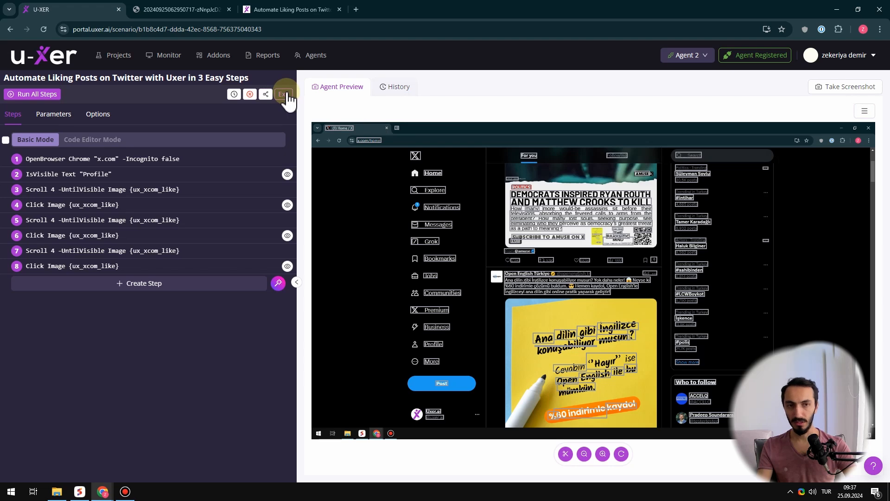
Exit the scenario and open the edit settings of "Automate Liking Posts on Twitter with Uxer in 3 Easy Steps" to view its name and modes
{"action": "left_click", "coordinate": [284, 95]}
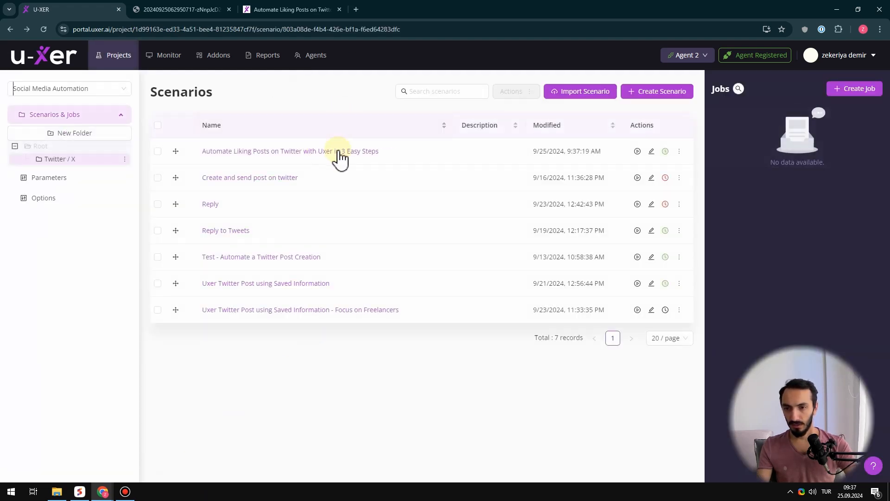
{"action": "left_click", "coordinate": [651, 151]}
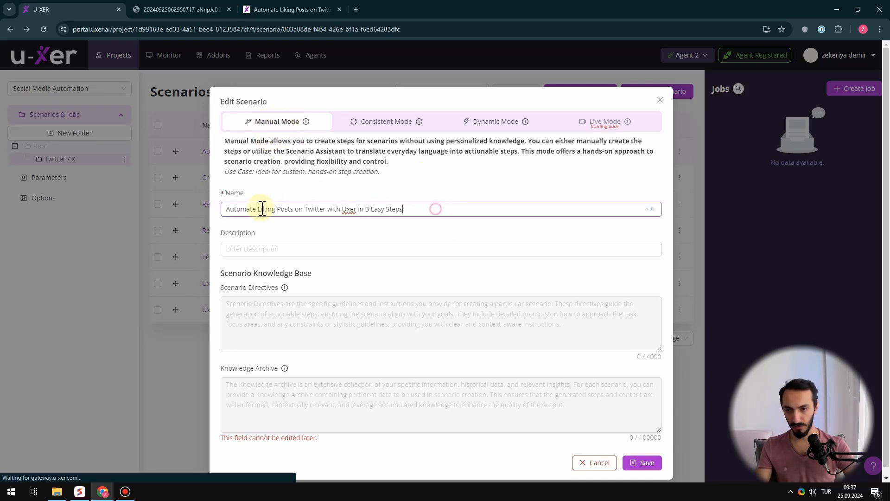
{"action": "triple_click", "coordinate": [452, 207]}
{"action": "left_click", "coordinate": [456, 210]}
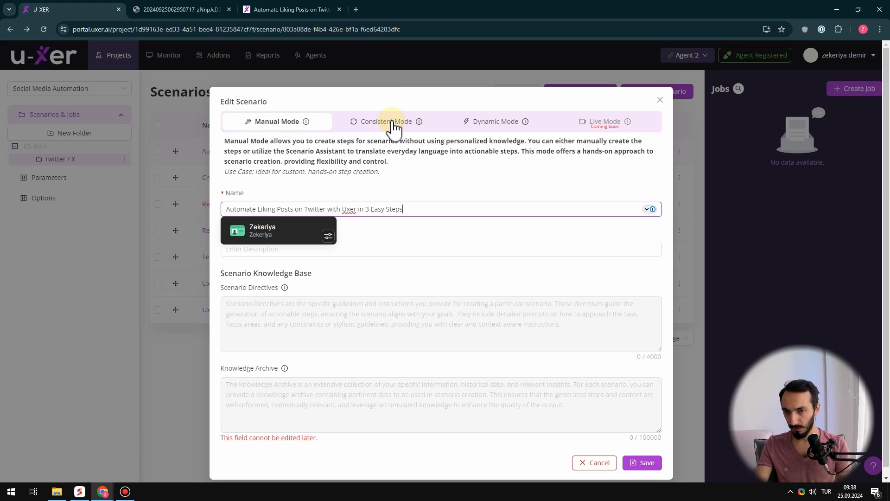
Copy the full name of "Automate Liking Posts on Twitter with Uxer in 3 Easy Steps" from its edit settings and close them unchanged
{"action": "left_click", "coordinate": [590, 464]}
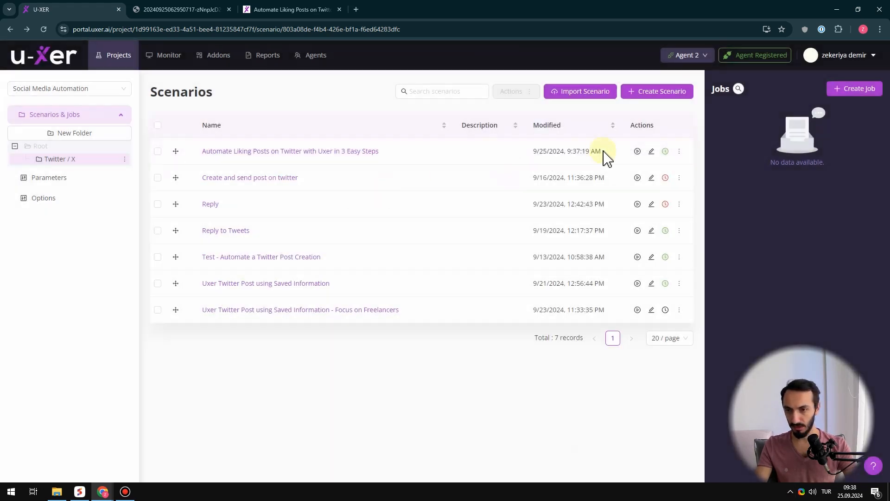
{"action": "left_click", "coordinate": [651, 153]}
{"action": "left_click", "coordinate": [430, 211]}
{"action": "key", "text": "ctrl+c"}
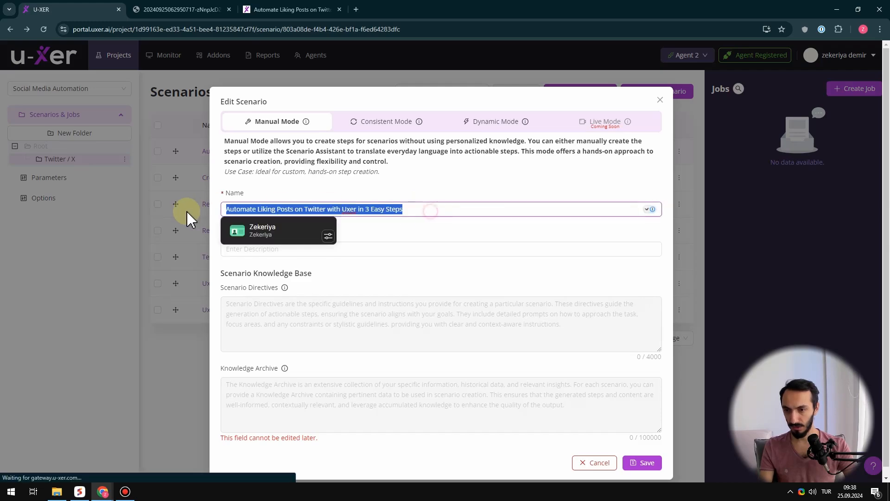
{"action": "left_click", "coordinate": [590, 462]}
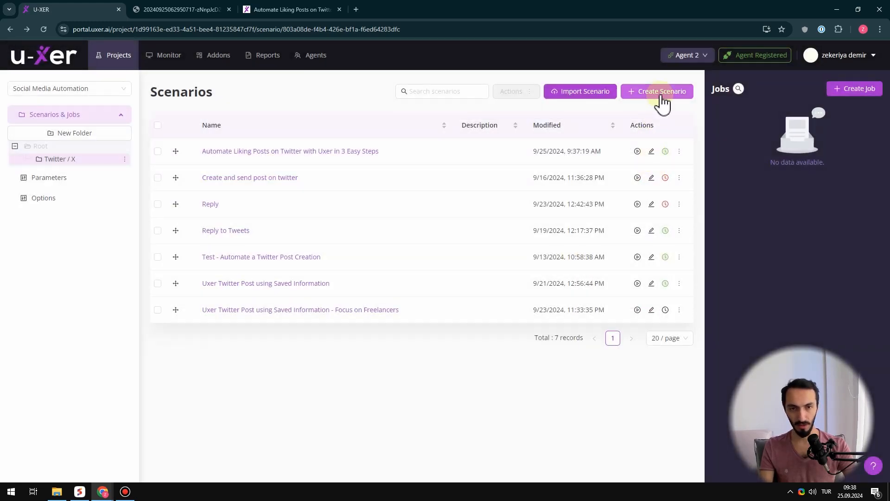
Start a new Consistent Mode scenario named "Automate Liking Posts on Twitter with Uxer in 3 Easy Steps"
{"action": "left_click", "coordinate": [662, 91]}
{"action": "left_click", "coordinate": [376, 123]}
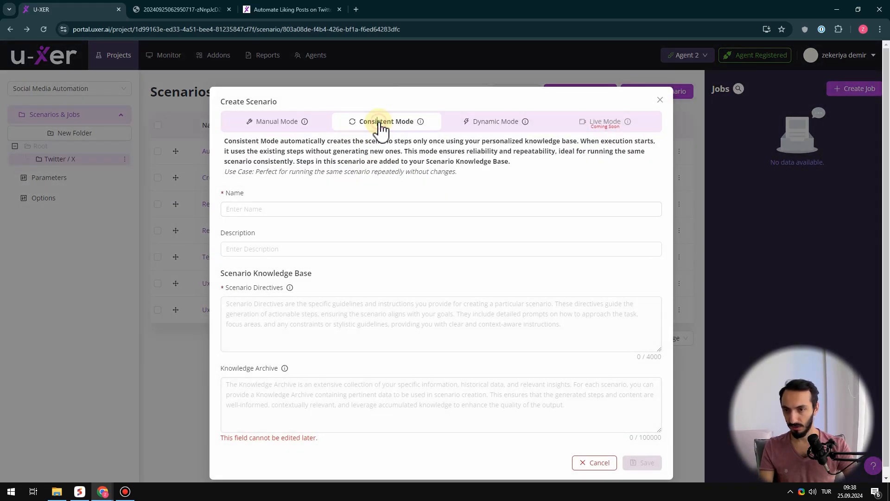
{"action": "left_click", "coordinate": [287, 206]}
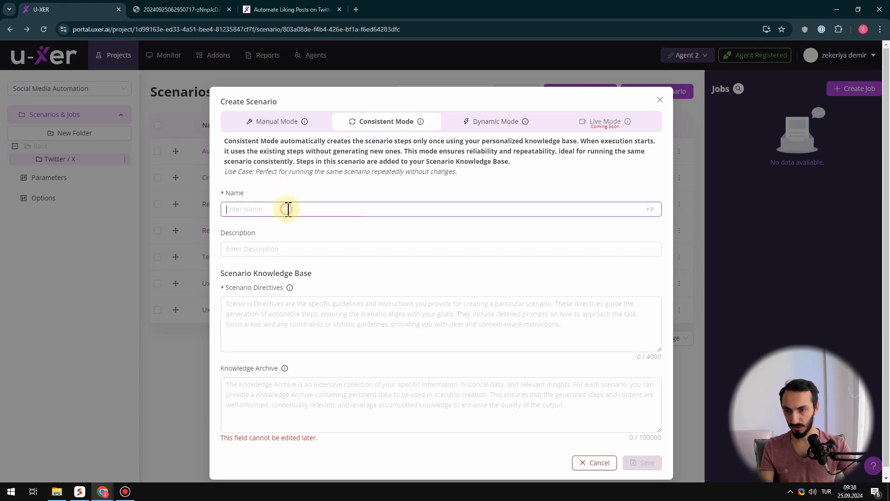
{"action": "key", "text": "ctrl+v"}
Set the Scenario Directives to "Automate Liking Posts on Twitter with Uxer in 3 Easy Steps" and save the scenario
{"action": "left_click", "coordinate": [328, 318]}
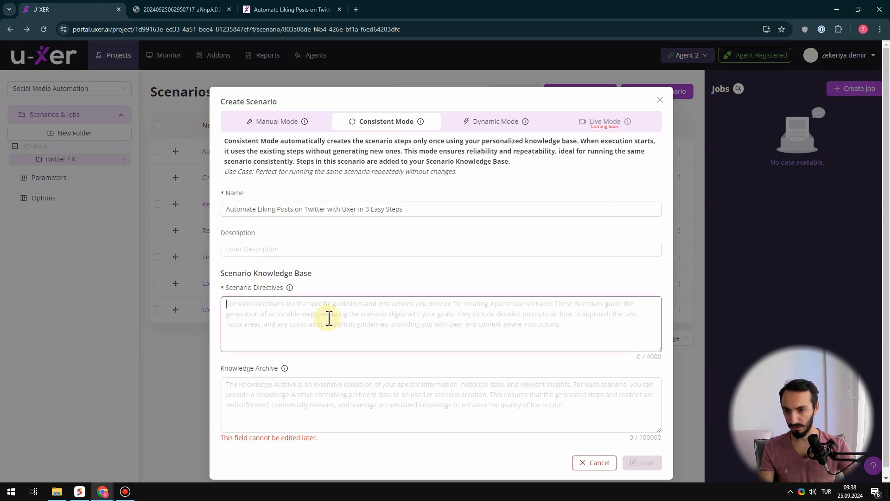
{"action": "key", "text": "ctrl+v"}
{"action": "key", "text": "ctrl+a"}
{"action": "left_click", "coordinate": [502, 308]}
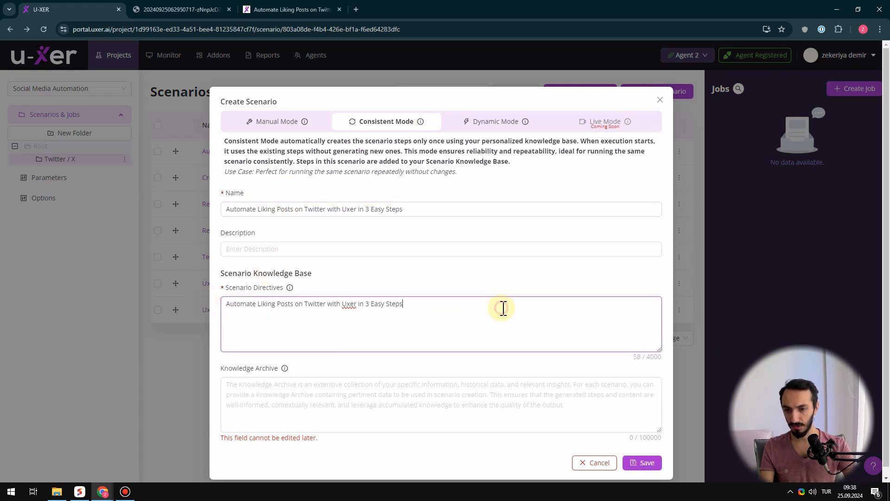
{"action": "scroll", "coordinate": [513, 417], "scroll_direction": "down", "scroll_amount": 1}
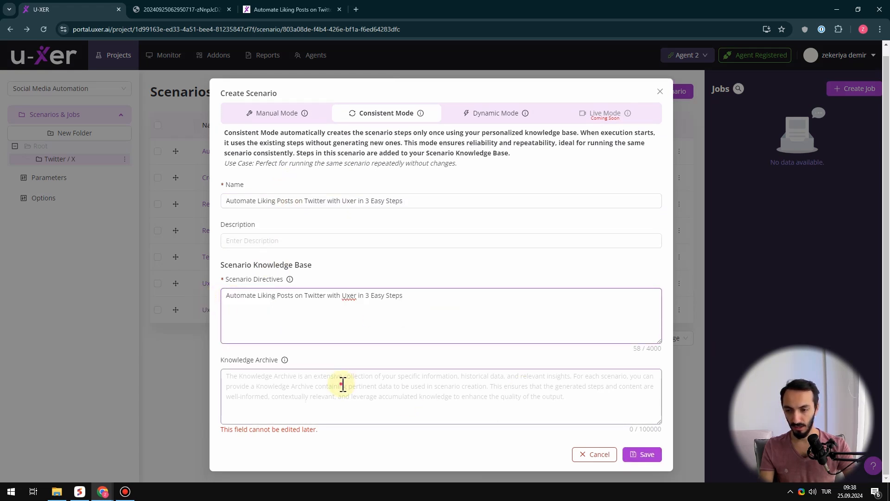
{"action": "left_click", "coordinate": [643, 455]}
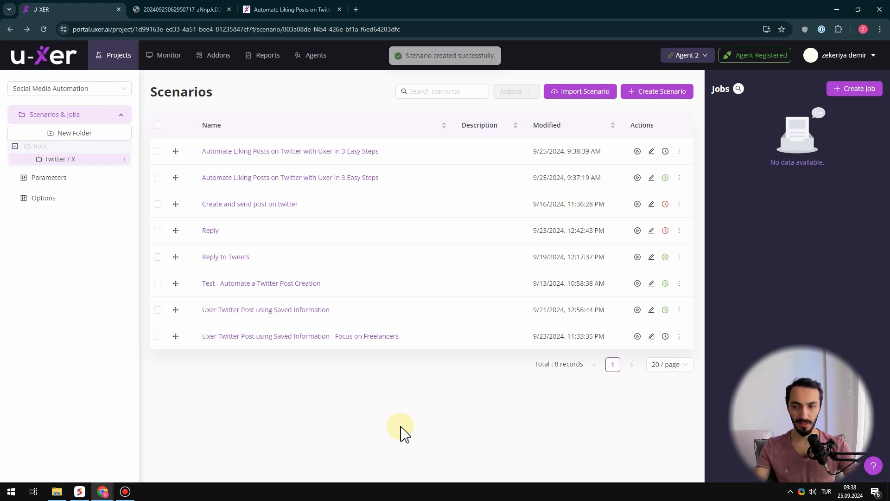
Open the newly created scenario in Code Editor Mode and copy the complete script from the community docs article
{"action": "left_click", "coordinate": [299, 153]}
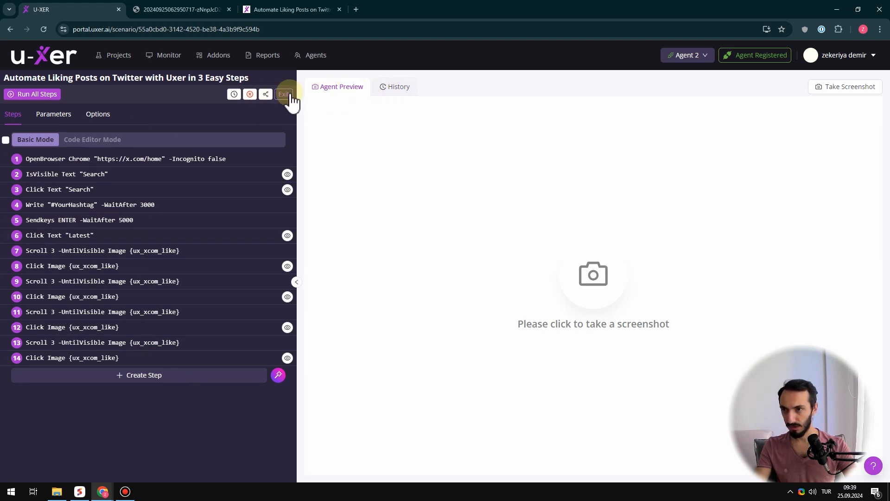
{"action": "left_click", "coordinate": [90, 141]}
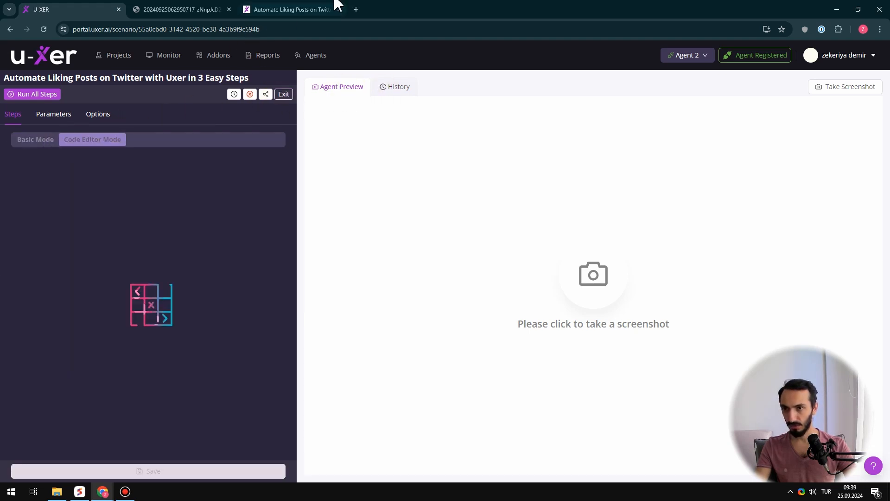
{"action": "left_click", "coordinate": [271, 16]}
{"action": "left_click", "coordinate": [796, 262]}
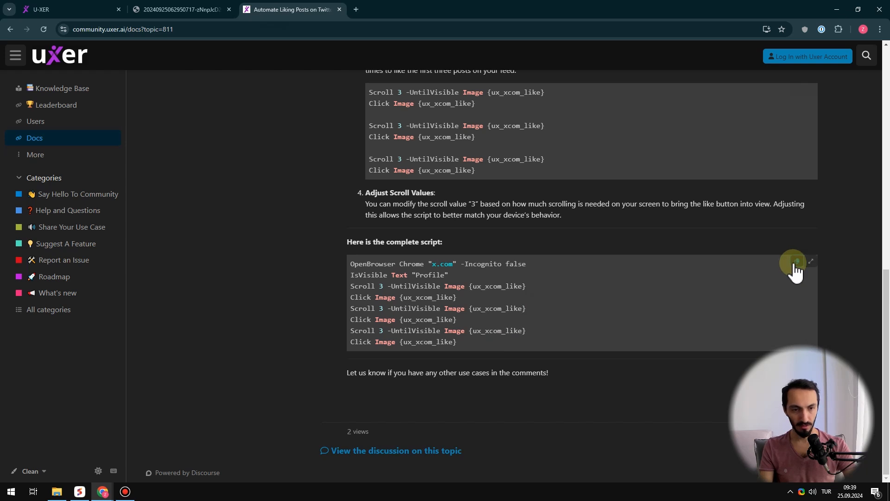
{"action": "left_click", "coordinate": [171, 17]}
{"action": "left_click", "coordinate": [282, 14]}
Replace all of the new scenario's code with the copied docs script, save the steps, and exit the scenario
{"action": "left_click", "coordinate": [69, 10]}
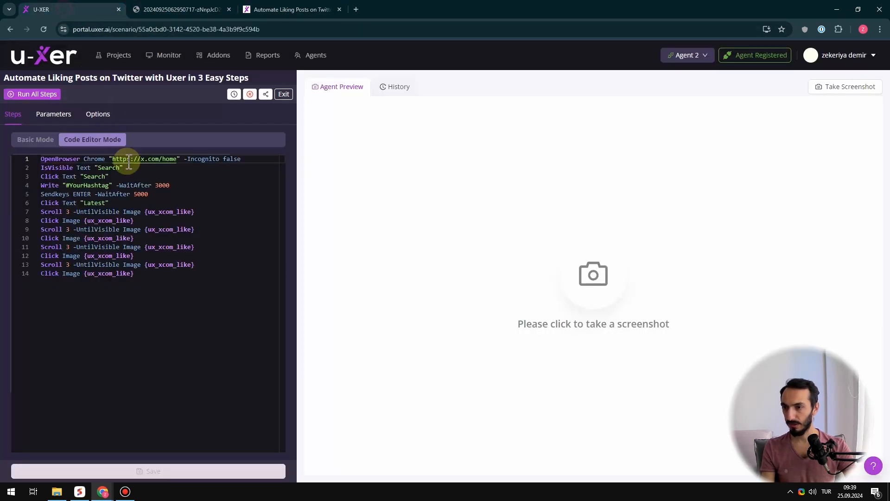
{"action": "left_click", "coordinate": [185, 276]}
{"action": "key", "text": "ctrl+a"}
{"action": "key", "text": "ctrl+v"}
{"action": "left_click", "coordinate": [153, 469]}
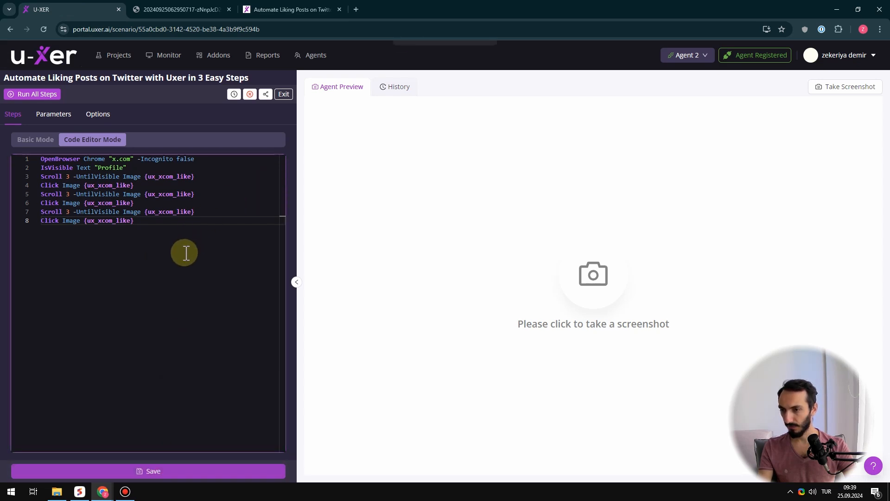
{"action": "left_click", "coordinate": [283, 94]}
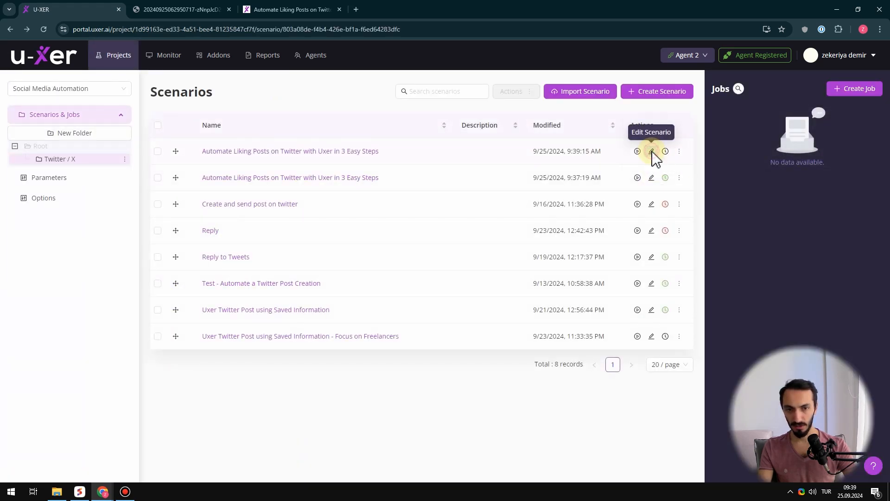
{"action": "left_click", "coordinate": [651, 152]}
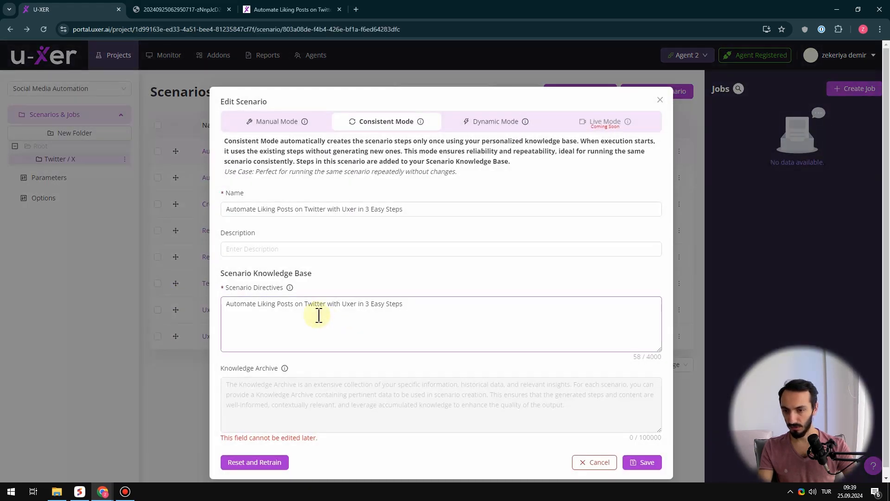
{"action": "left_click", "coordinate": [425, 304]}
{"action": "type", "text": "."}
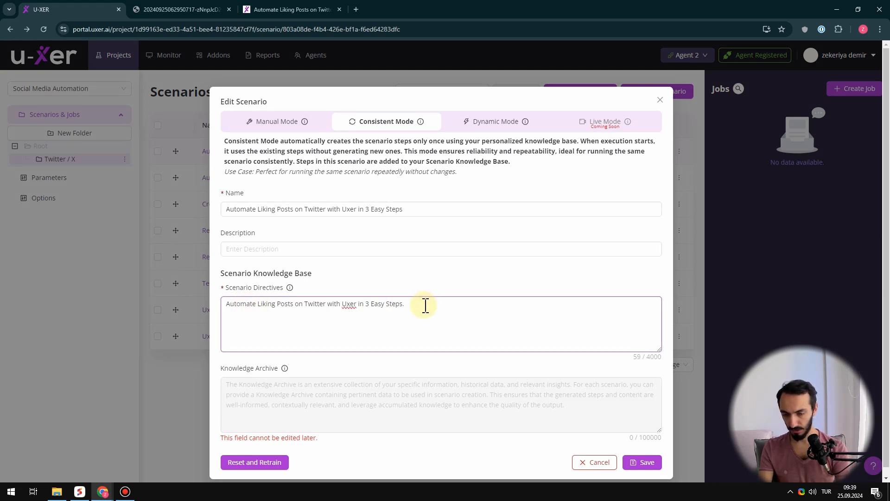
{"action": "left_click", "coordinate": [580, 463]}
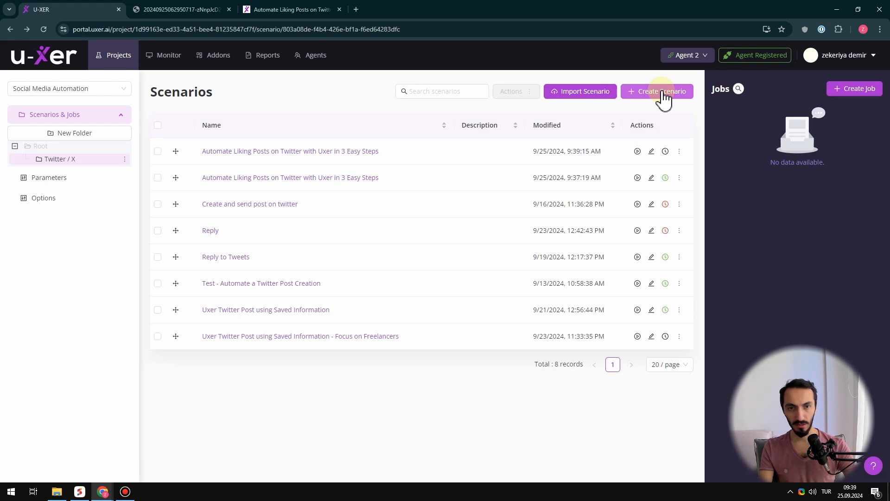
Start another new scenario in Consistent Mode and name it "Automate liking 5 posts on twitter homepage"
{"action": "left_click", "coordinate": [663, 93]}
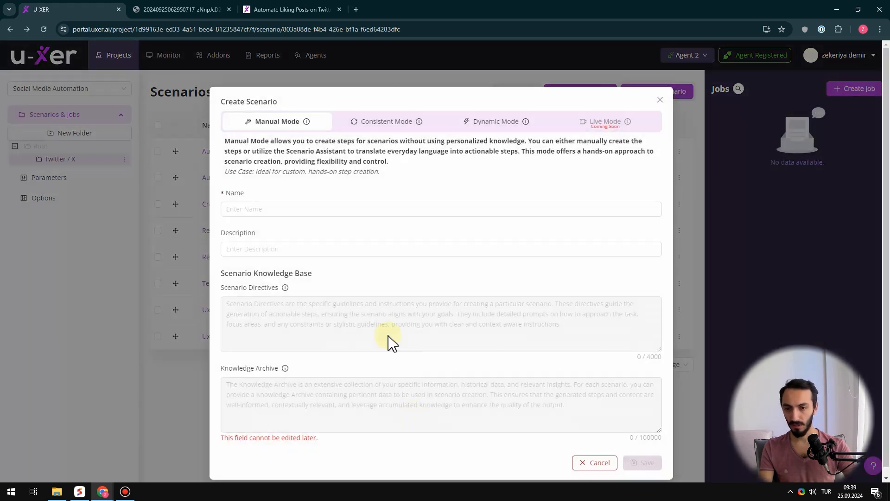
{"action": "left_click", "coordinate": [394, 123]}
{"action": "left_click", "coordinate": [319, 209]}
{"action": "type", "text": "Auto"}
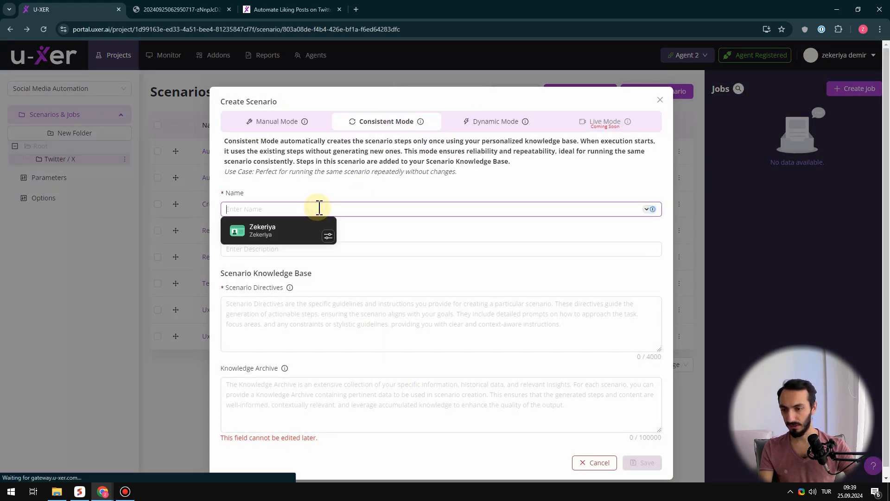
{"action": "type", "text": "mate lik"}
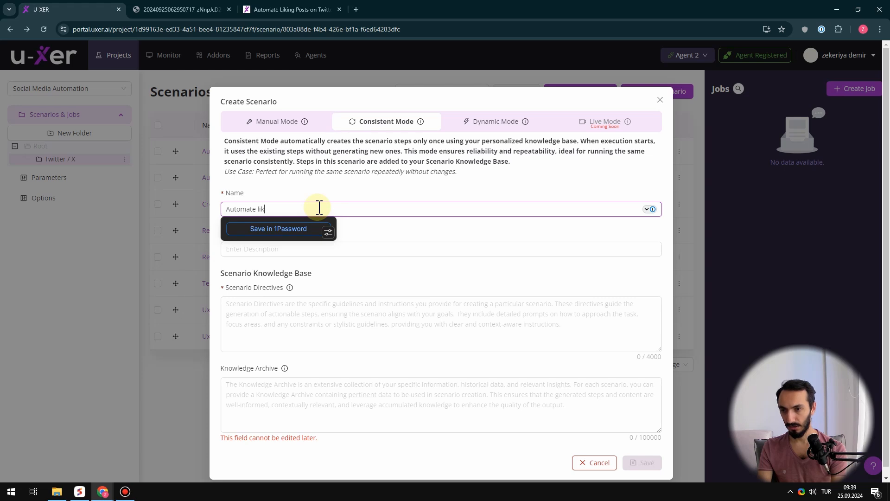
{"action": "type", "text": "ling"}
{"action": "key", "text": "BackSpace"}
{"action": "key", "text": "BackSpace"}
{"action": "key", "text": "BackSpace"}
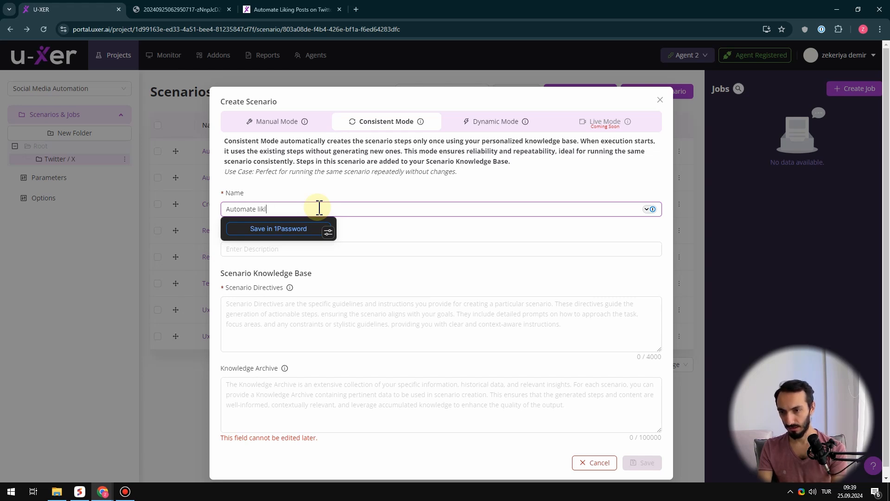
{"action": "type", "text": "ng "}
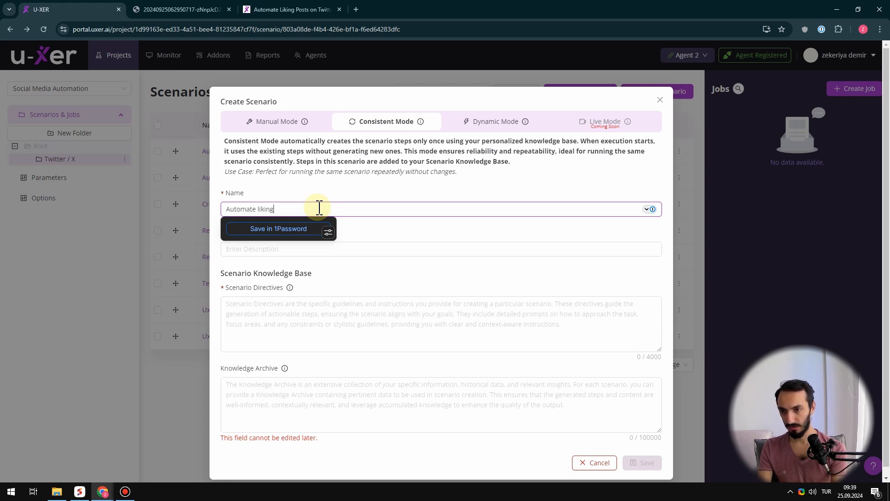
{"action": "type", "text": "5 "}
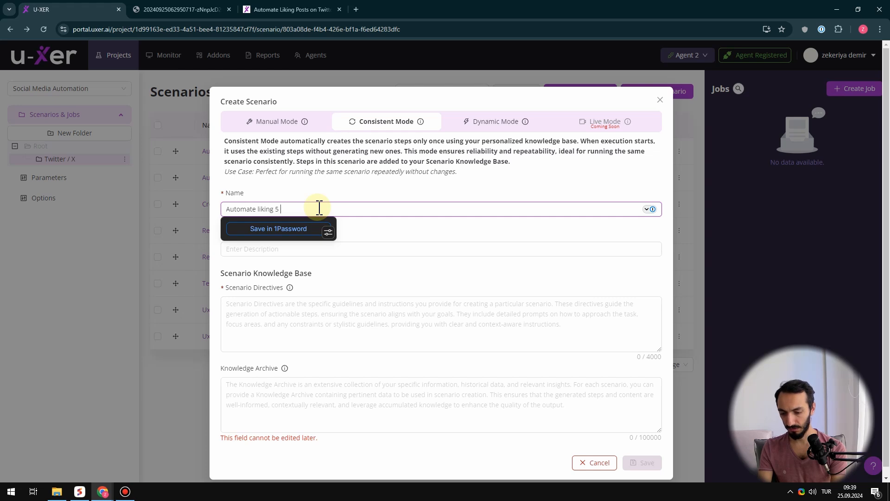
{"action": "type", "text": "posts on twi"}
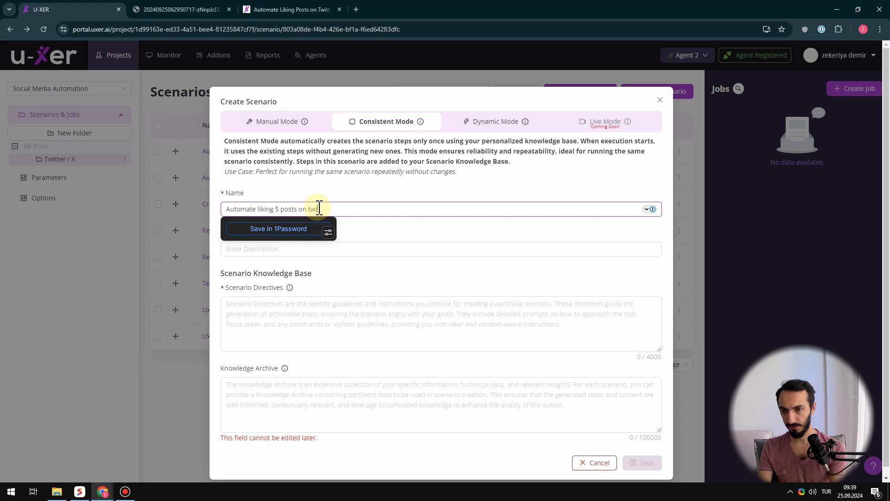
{"action": "type", "text": "tter hoe"}
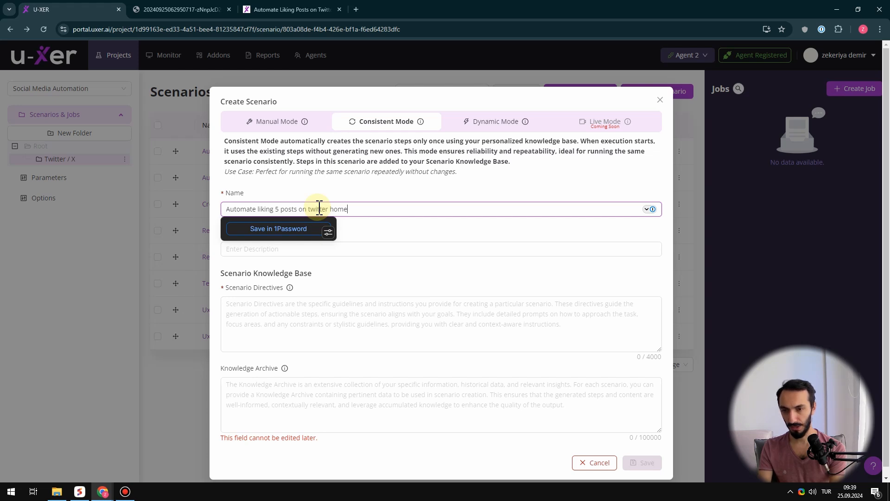
{"action": "type", "text": "epage"}
Copy the scenario's name into Scenario Directives as "Automate liking 5 posts on twitter homepage" and save the scenario
{"action": "key", "text": "ctrl+a"}
{"action": "key", "text": "ctrl+c"}
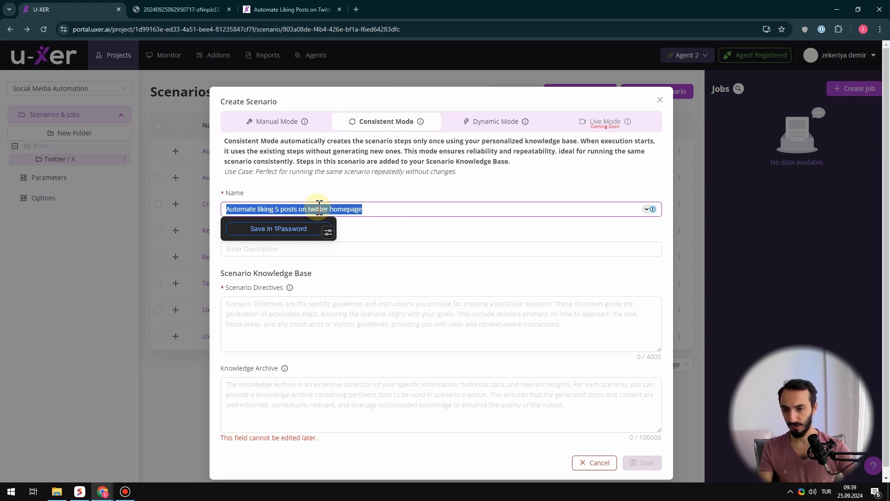
{"action": "left_click", "coordinate": [274, 337]}
{"action": "key", "text": "ctrl+v"}
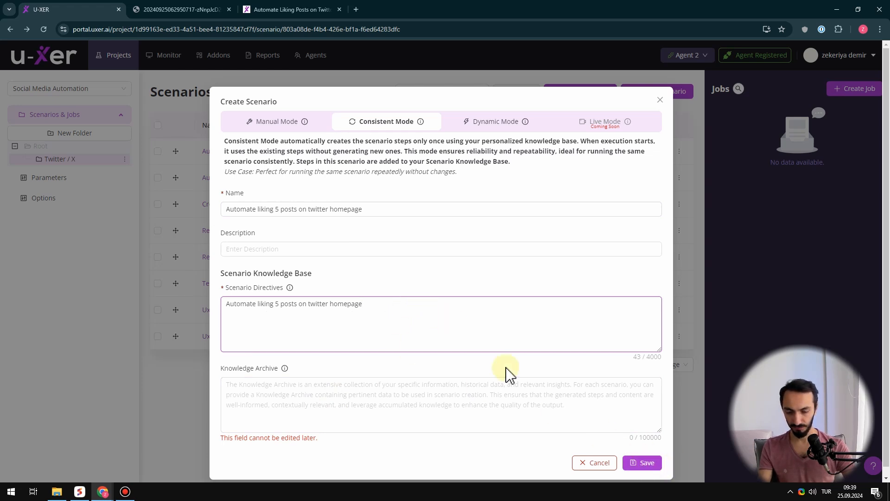
{"action": "left_click", "coordinate": [660, 464]}
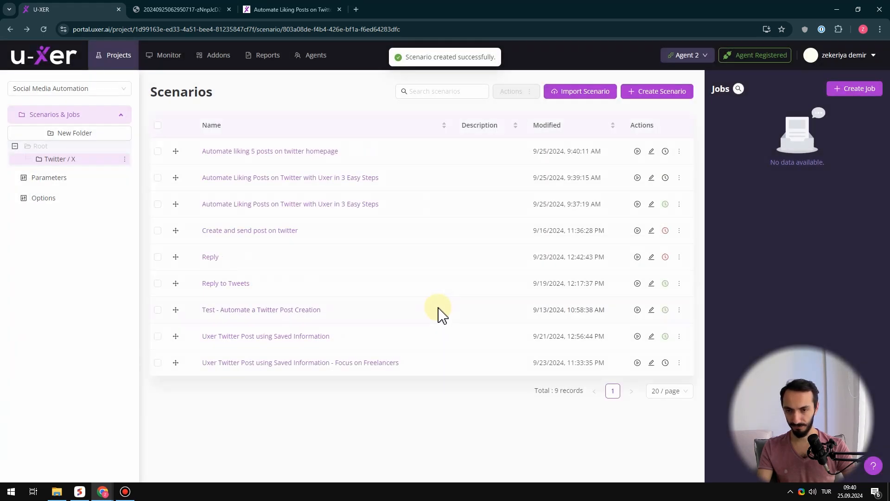
Review the generated steps of "Automate liking 5 posts on twitter homepage" and compare Consistent and Dynamic Mode in its edit settings
{"action": "left_click", "coordinate": [286, 152]}
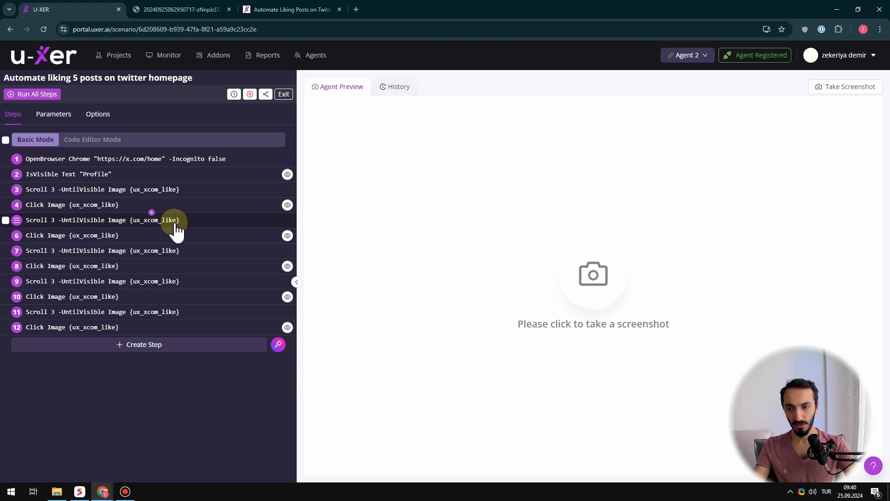
{"action": "left_click", "coordinate": [284, 95]}
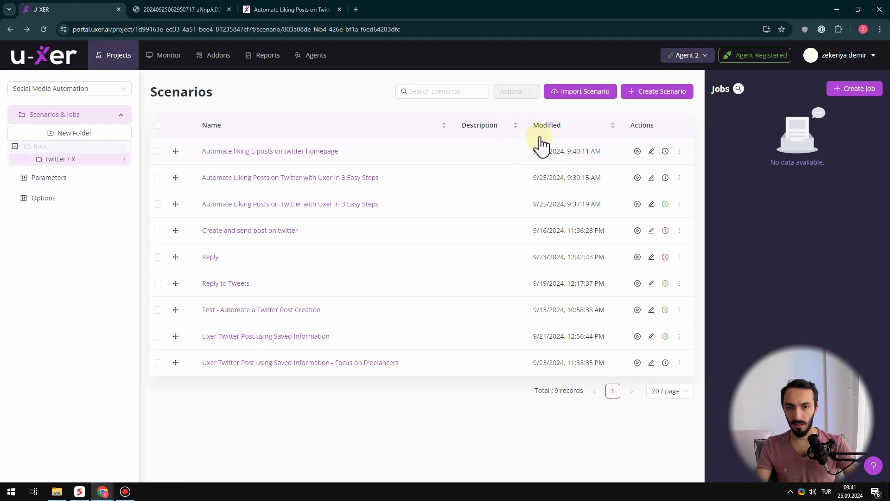
{"action": "left_click", "coordinate": [651, 151]}
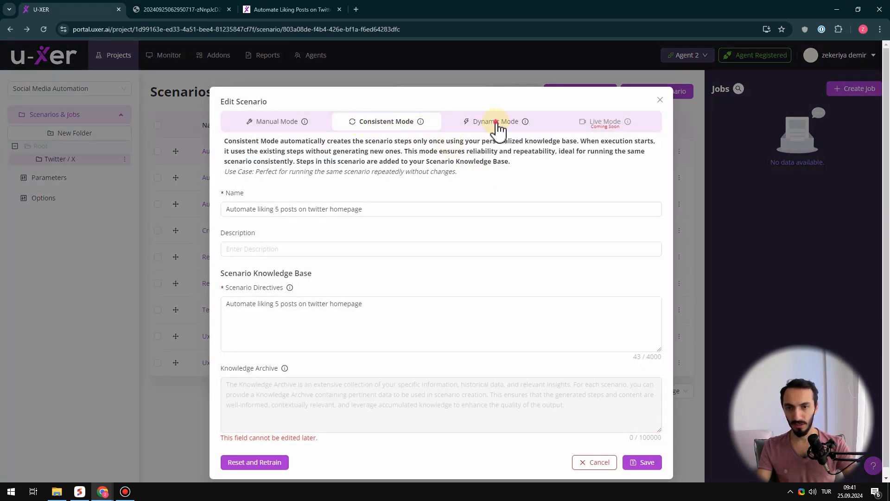
{"action": "left_click", "coordinate": [492, 125]}
{"action": "left_click", "coordinate": [398, 127]}
{"action": "left_click", "coordinate": [479, 127]}
{"action": "left_click", "coordinate": [410, 129]}
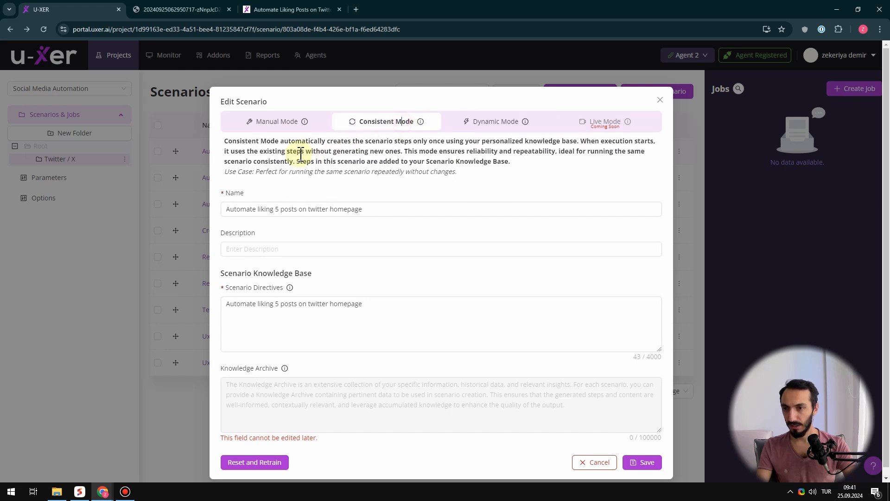
{"action": "left_click_drag", "start_coordinate": [255, 142], "coordinate": [502, 166]}
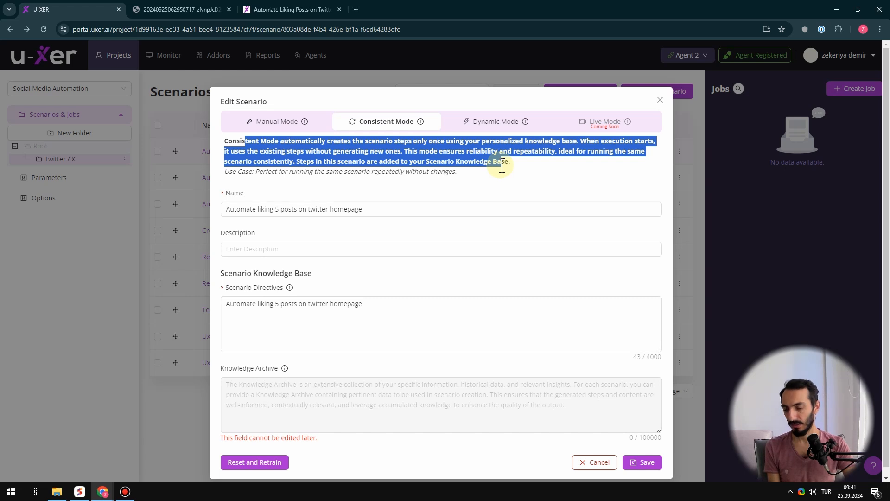
{"action": "left_click", "coordinate": [458, 324]}
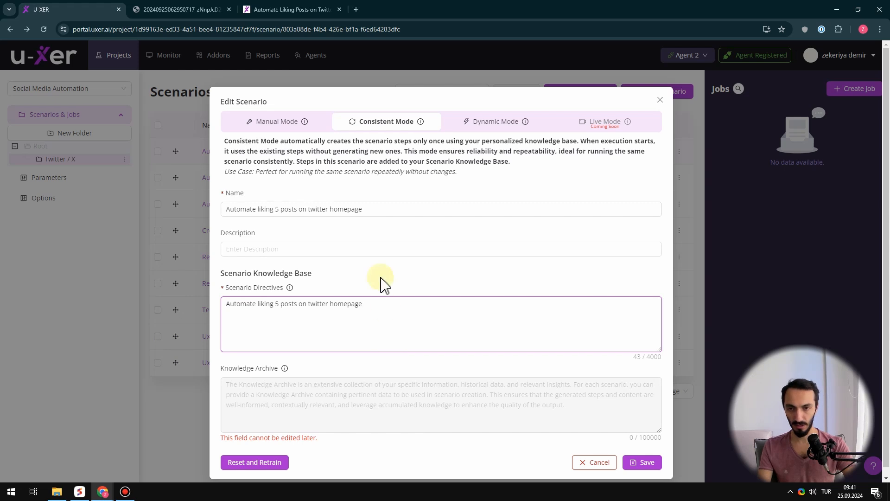
Examine the Dynamic Mode description alongside the scenario's name and directives, and close the edit settings without saving
{"action": "left_click", "coordinate": [489, 127]}
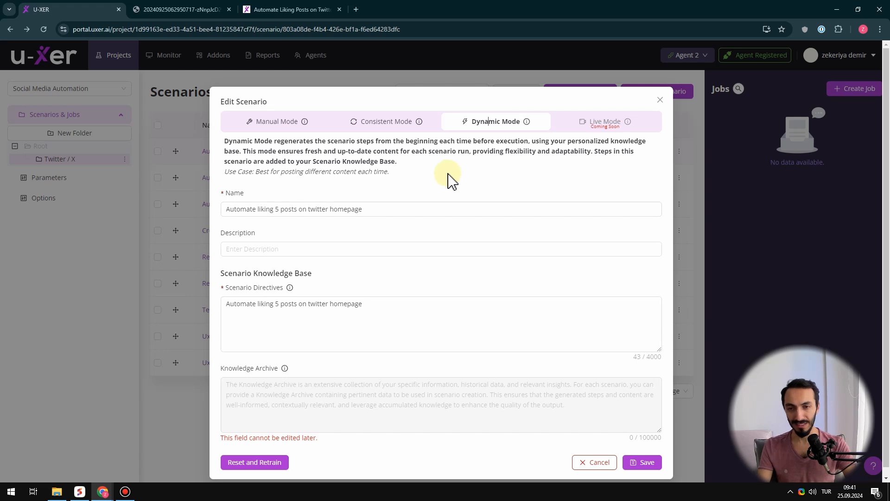
{"action": "left_click", "coordinate": [433, 211]}
{"action": "left_click", "coordinate": [449, 321]}
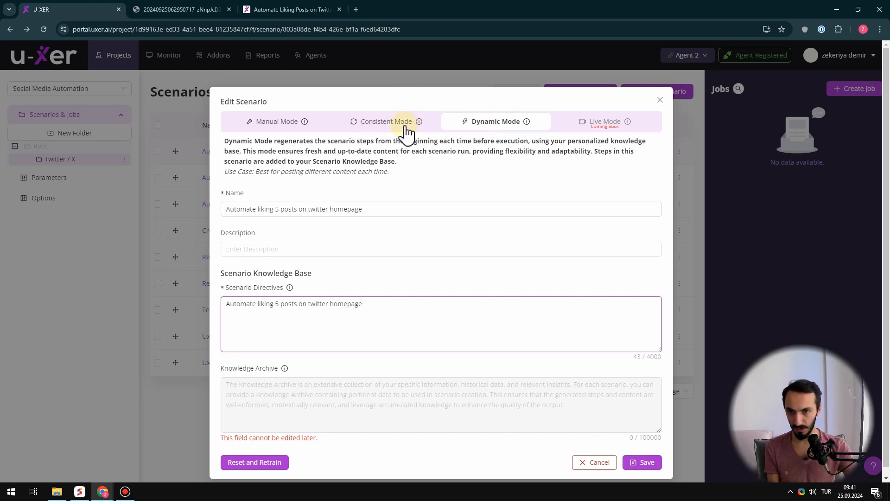
{"action": "left_click", "coordinate": [660, 100]}
Start a new job named "My Job" with the time zone (UTC-10:00) Aleutian Islands
{"action": "left_click", "coordinate": [858, 90]}
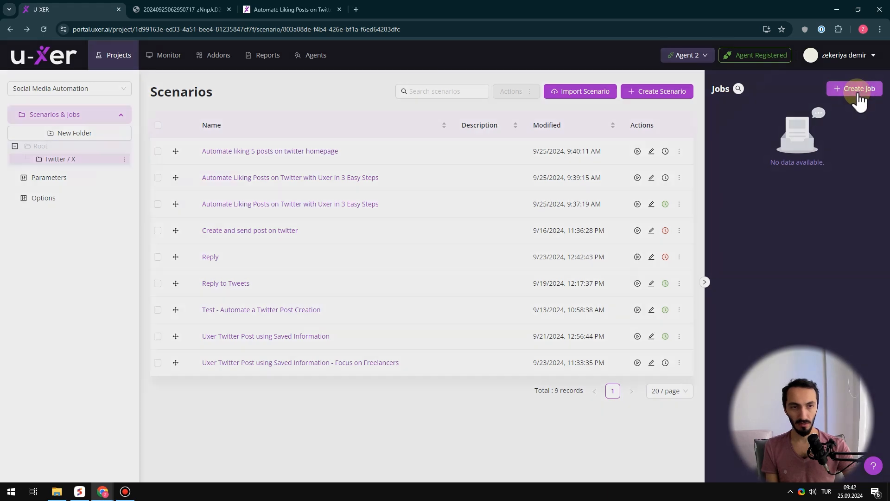
{"action": "left_click", "coordinate": [390, 133]}
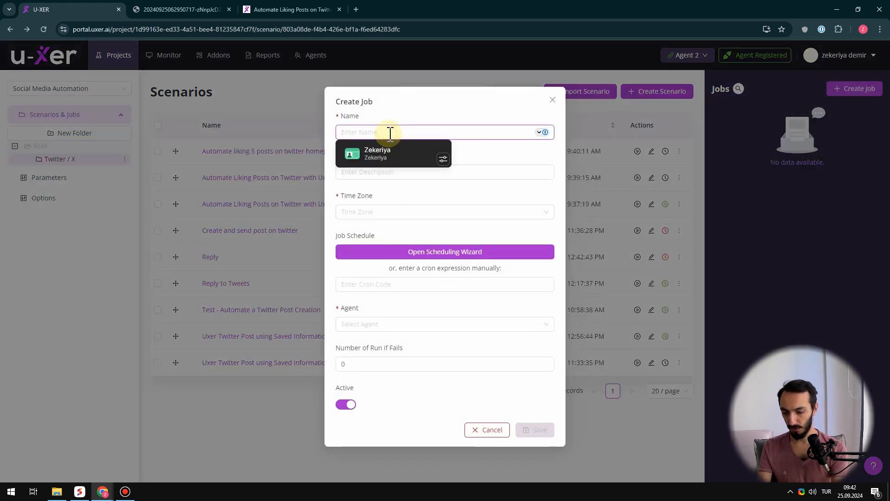
{"action": "type", "text": "My Job"}
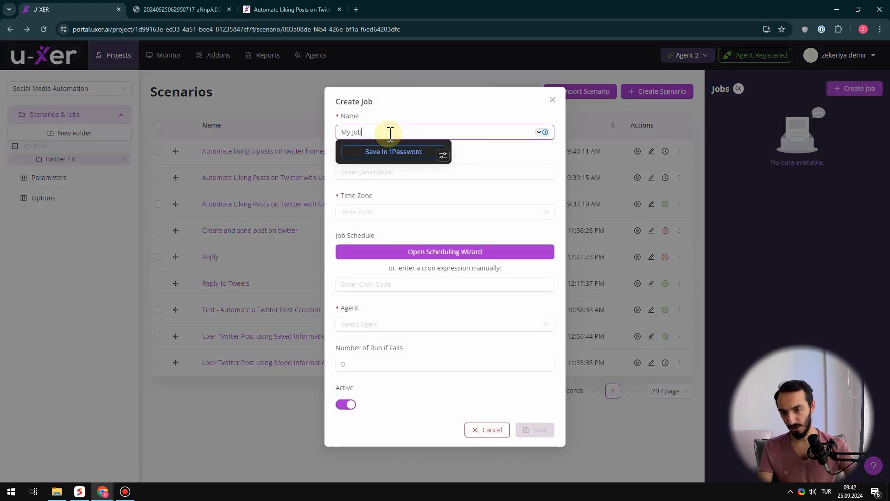
{"action": "left_click", "coordinate": [373, 211]}
{"action": "left_click", "coordinate": [378, 259]}
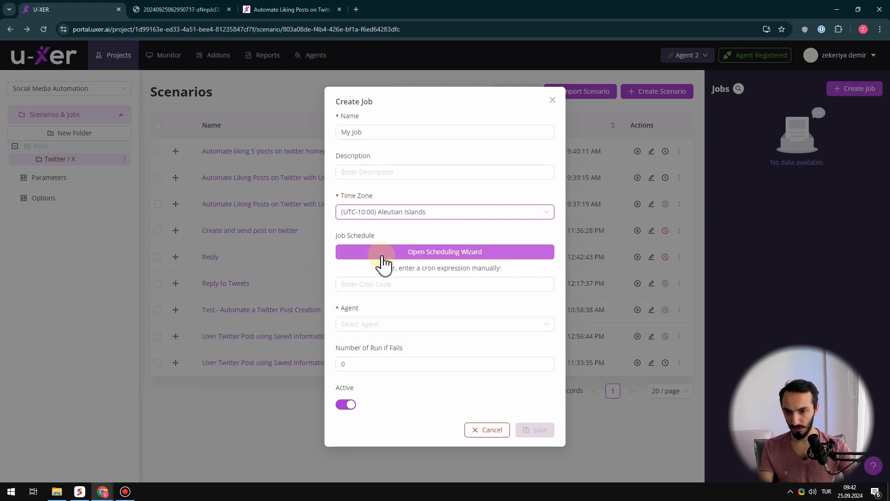
Review the On Demand and One Time options in the job's scheduling wizard
{"action": "left_click", "coordinate": [453, 254]}
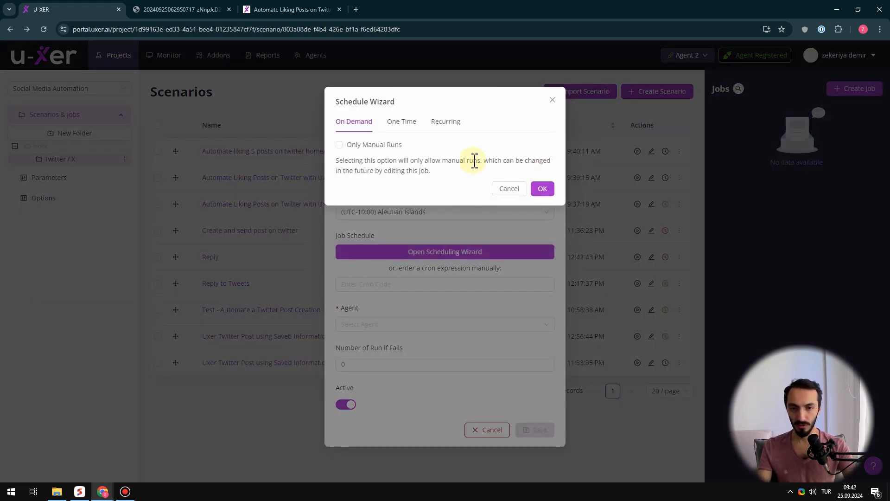
{"action": "left_click", "coordinate": [387, 125]}
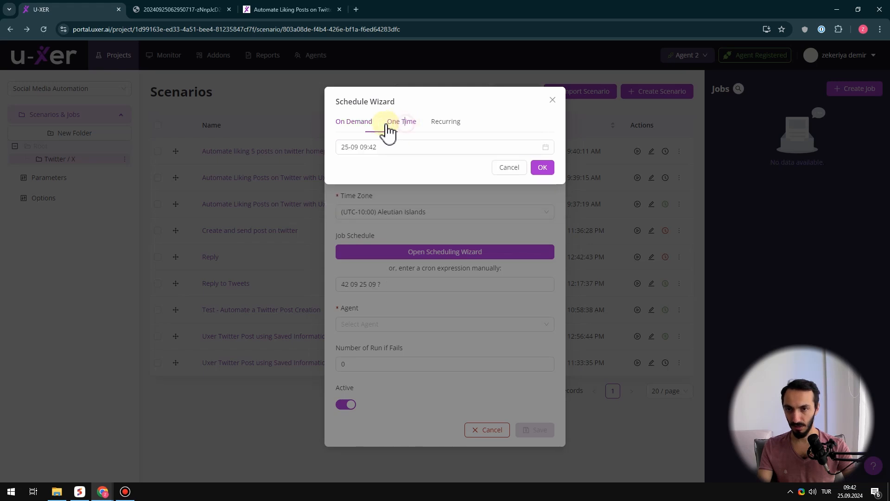
{"action": "left_click", "coordinate": [358, 123]}
{"action": "left_click", "coordinate": [402, 122]}
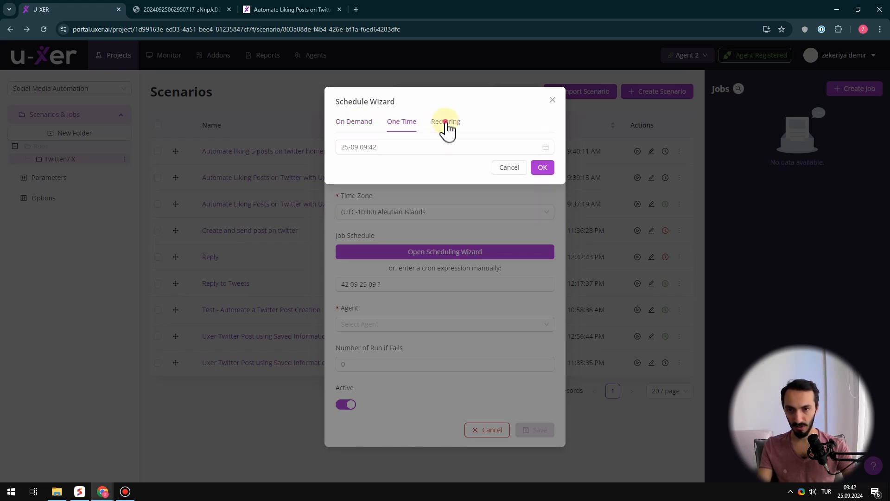
Set the job to a recurring daily schedule running every week day with a start time of 14:00
{"action": "left_click", "coordinate": [446, 123]}
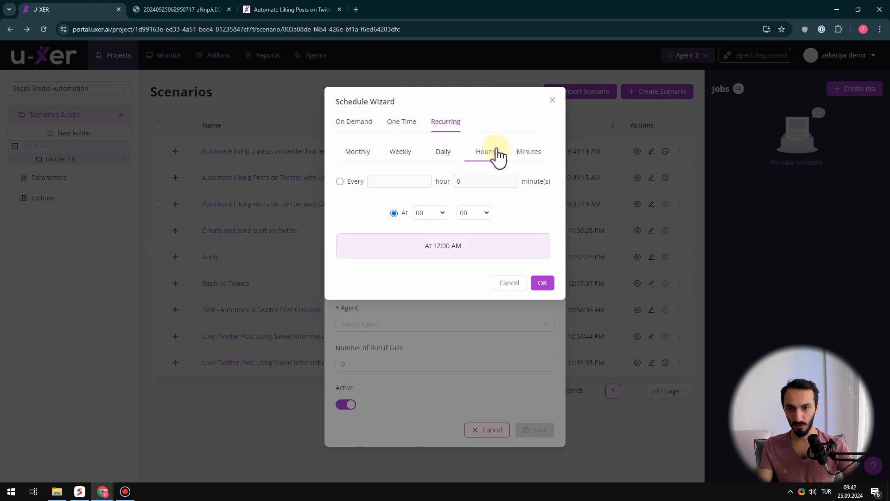
{"action": "left_click", "coordinate": [441, 157]}
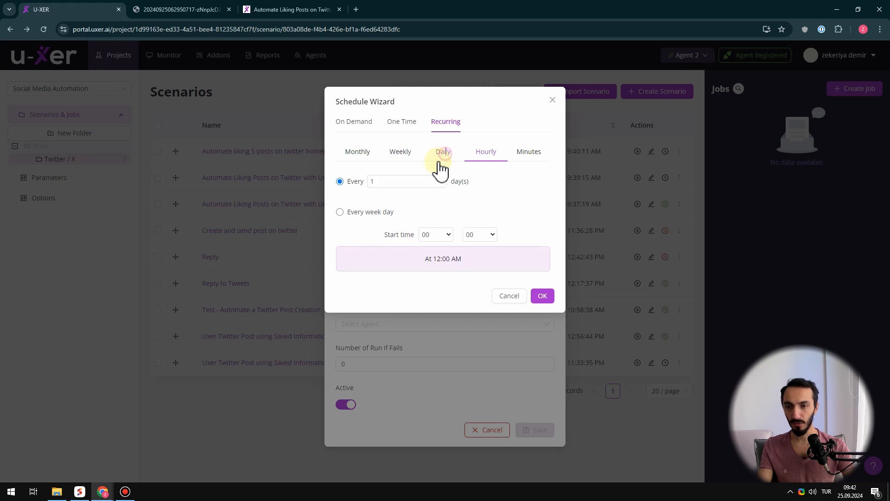
{"action": "left_click", "coordinate": [435, 234]}
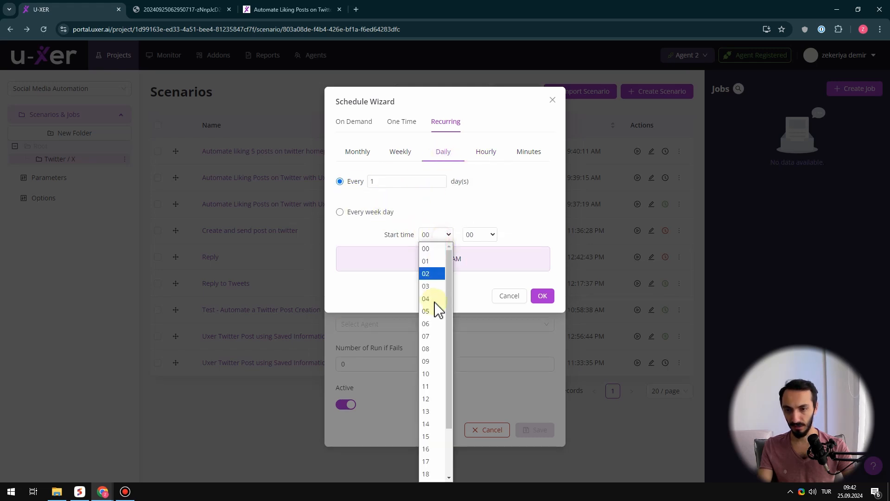
{"action": "scroll", "coordinate": [436, 366], "scroll_direction": "down", "scroll_amount": 2}
{"action": "left_click", "coordinate": [433, 364]}
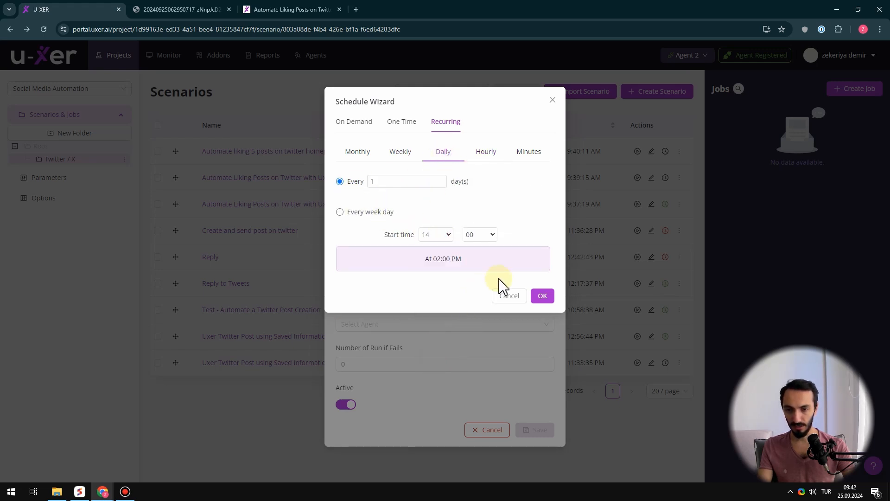
{"action": "left_click", "coordinate": [543, 297]}
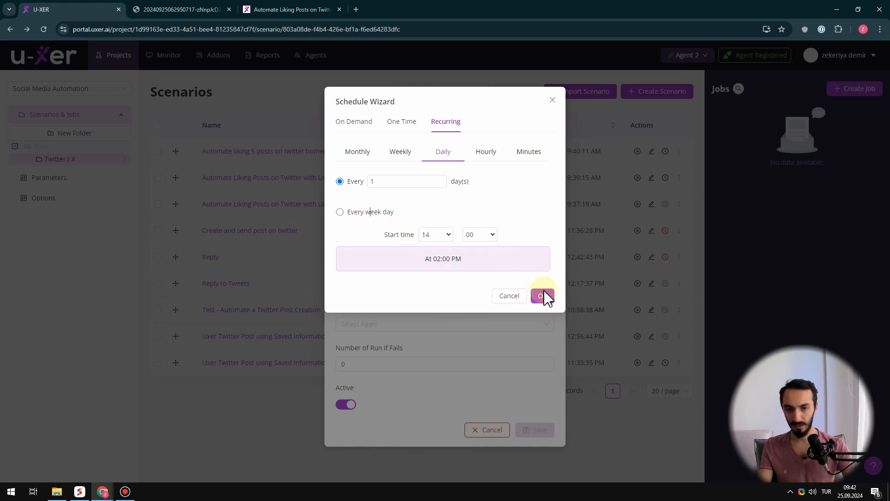
{"action": "left_click", "coordinate": [340, 209]}
{"action": "left_click", "coordinate": [541, 295]}
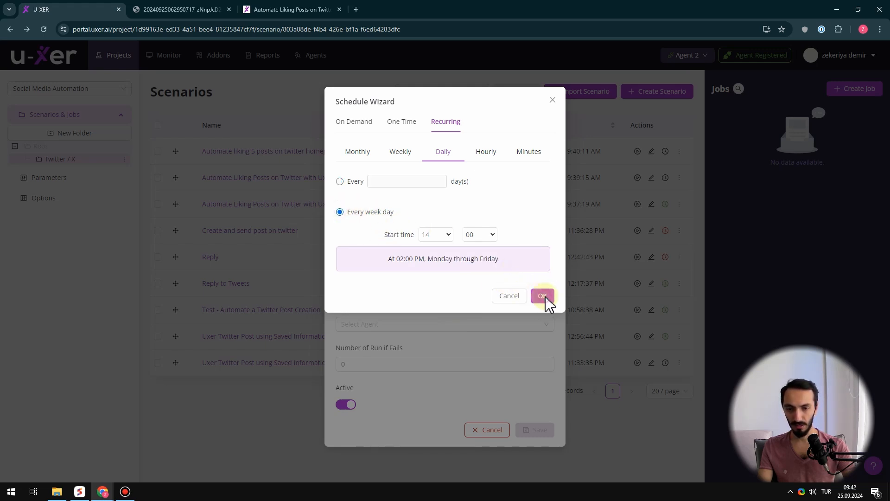
Assign Agent 2 to the job and save it
{"action": "left_click", "coordinate": [449, 322]}
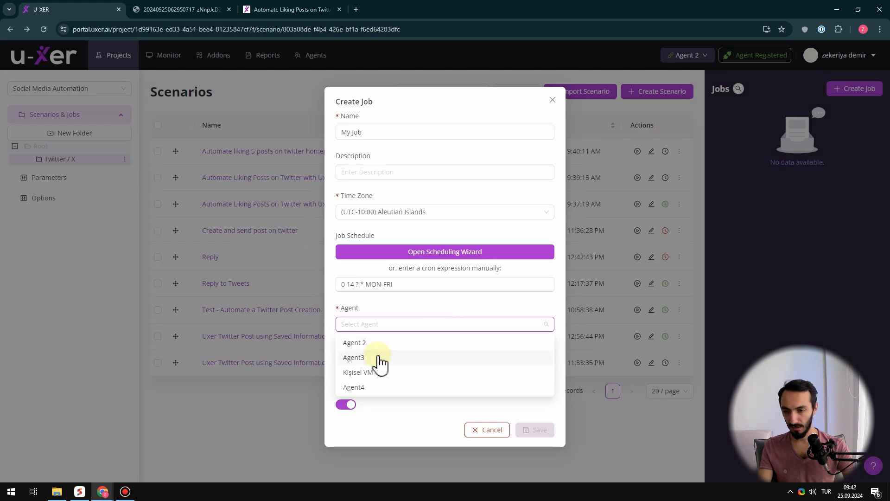
{"action": "left_click", "coordinate": [364, 344]}
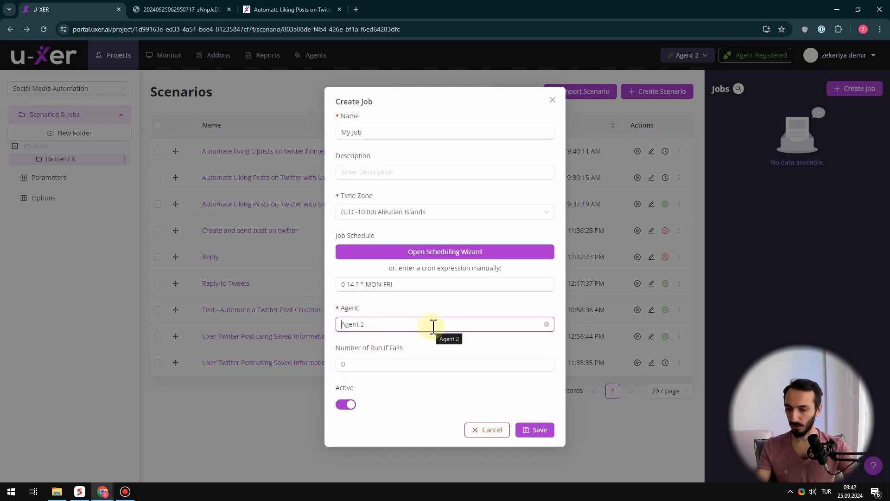
{"action": "left_click", "coordinate": [537, 431]}
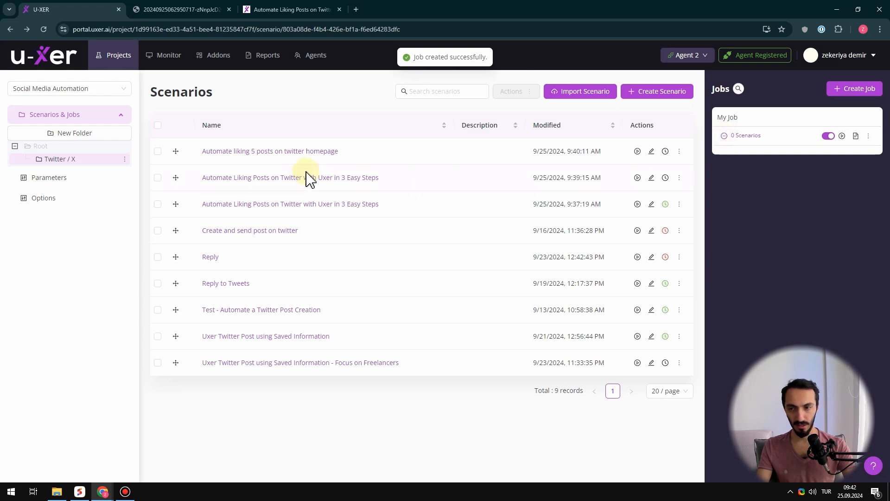
Add the scenario "Automate liking 5 posts on twitter homepage" to My Job
{"action": "left_click_drag", "start_coordinate": [176, 151], "coordinate": [756, 144]}
{"action": "left_click", "coordinate": [829, 137]}
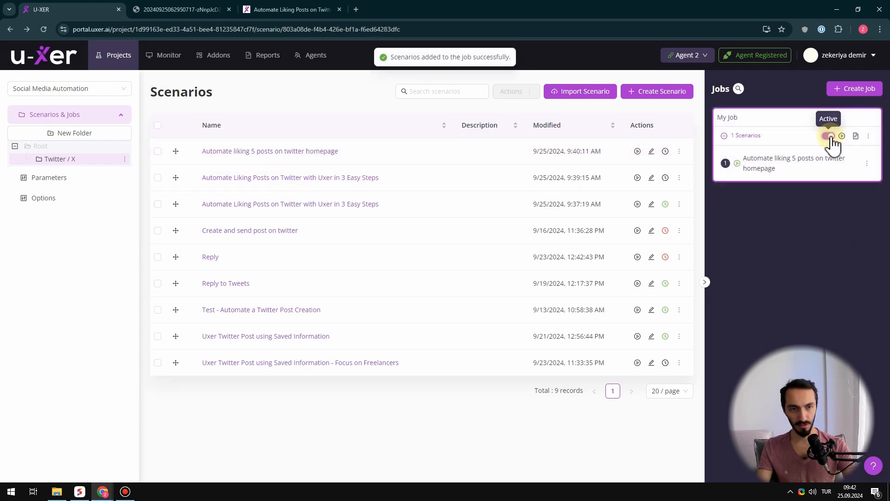